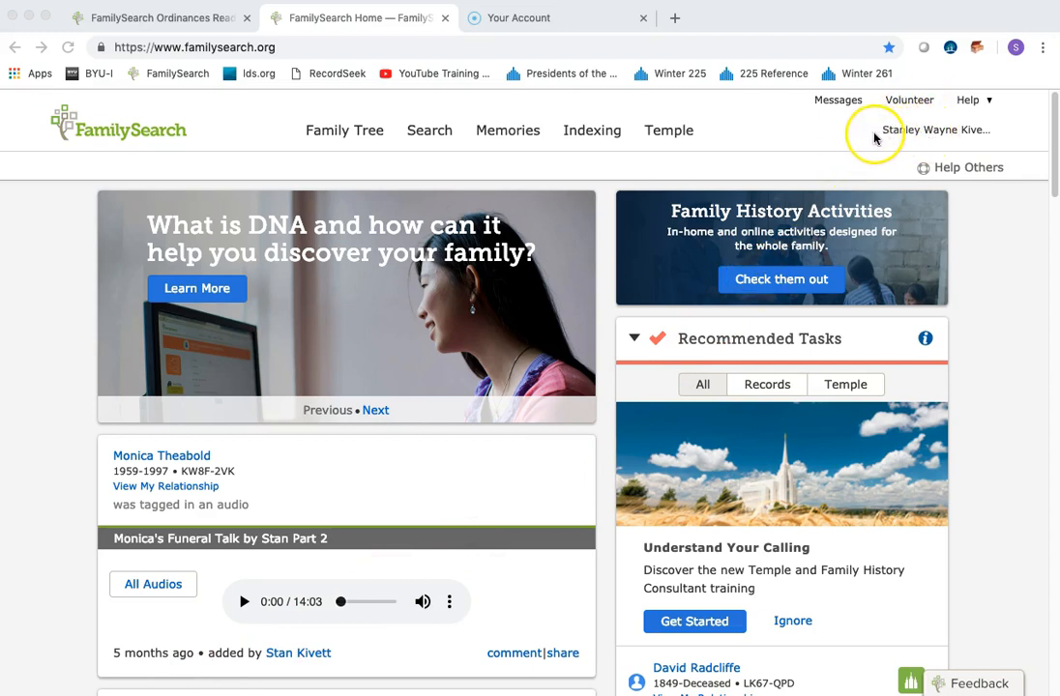
Open the Ordinances Ready page in the temple section
{"action": "left_click", "coordinate": [667, 134]}
{"action": "left_click", "coordinate": [667, 134]}
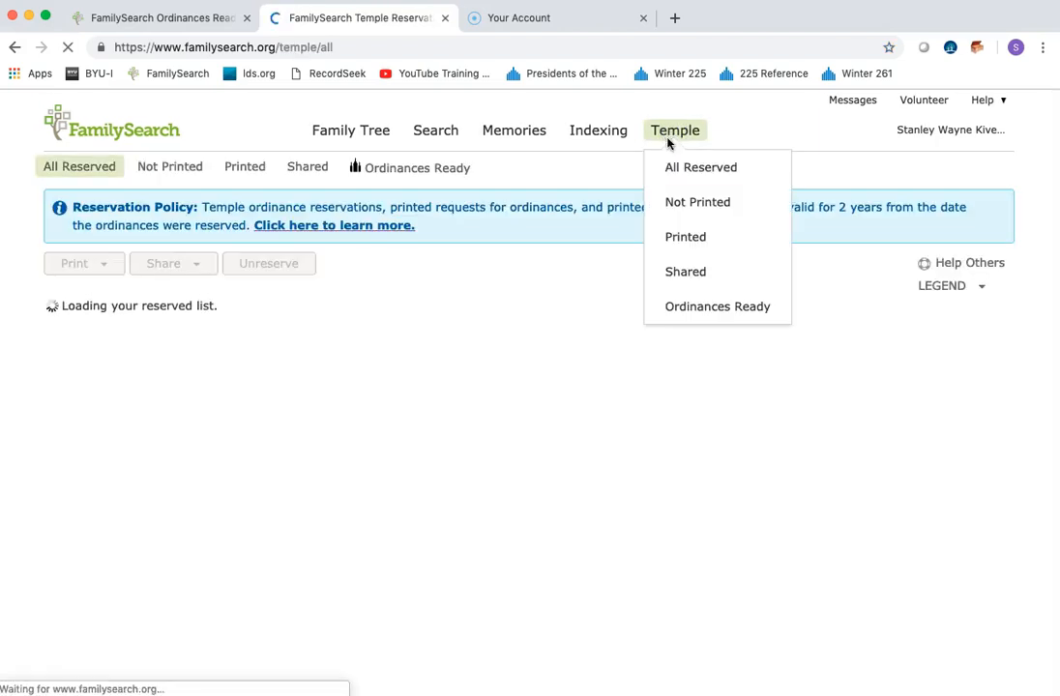
{"action": "left_click", "coordinate": [671, 170]}
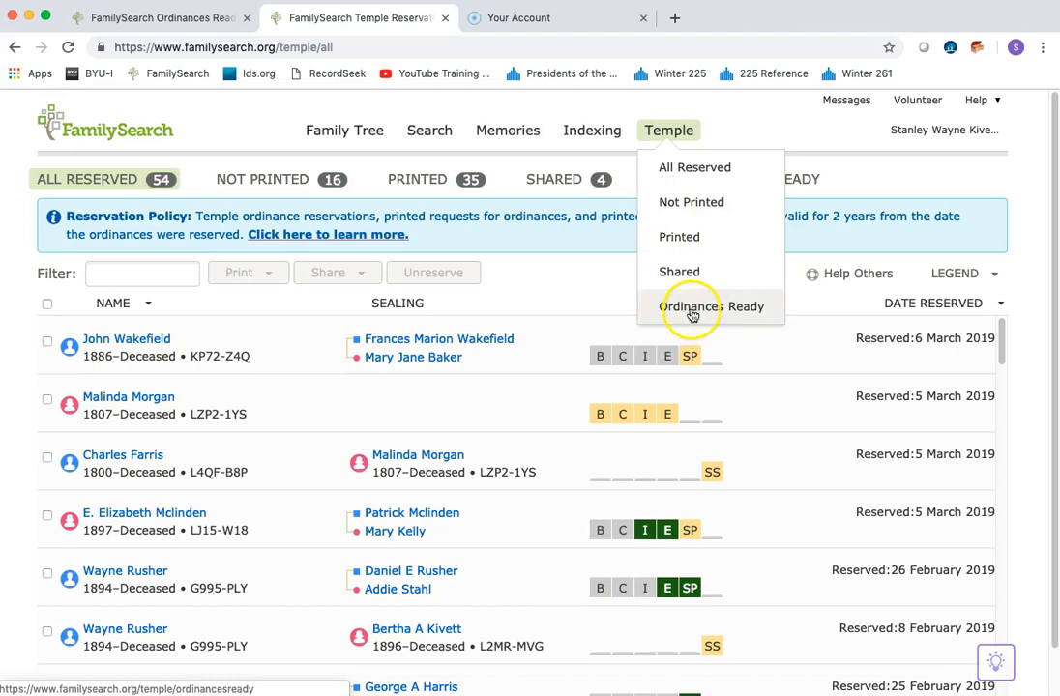
{"action": "left_click", "coordinate": [693, 309]}
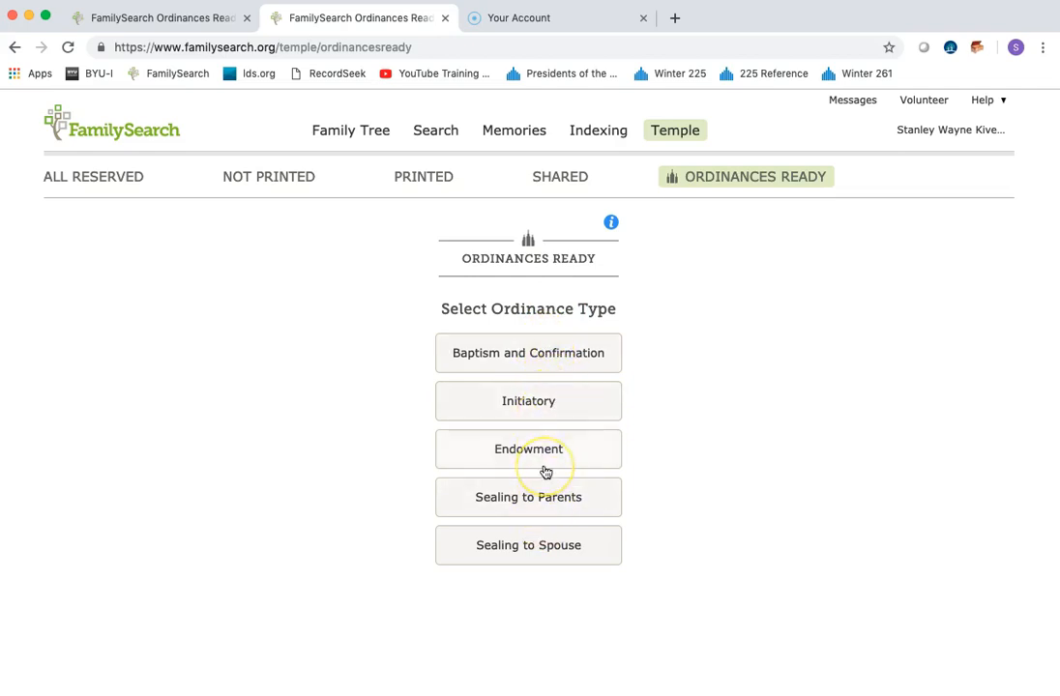
Find people needing Baptism and Confirmation and view the full list of suggested people
{"action": "left_click", "coordinate": [514, 358]}
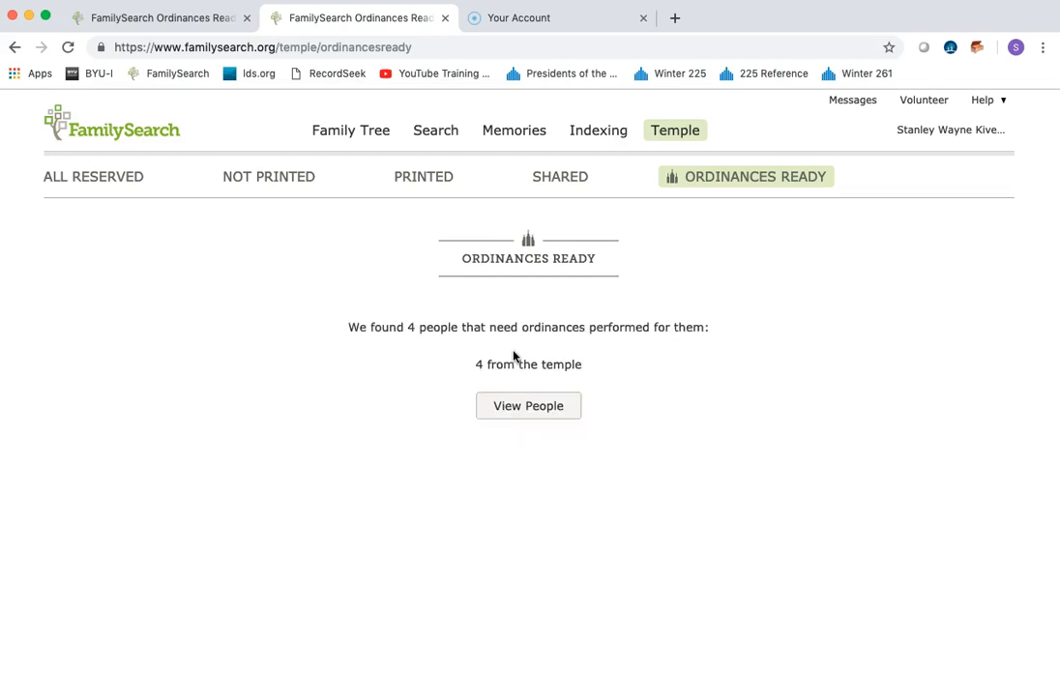
{"action": "left_click", "coordinate": [531, 408]}
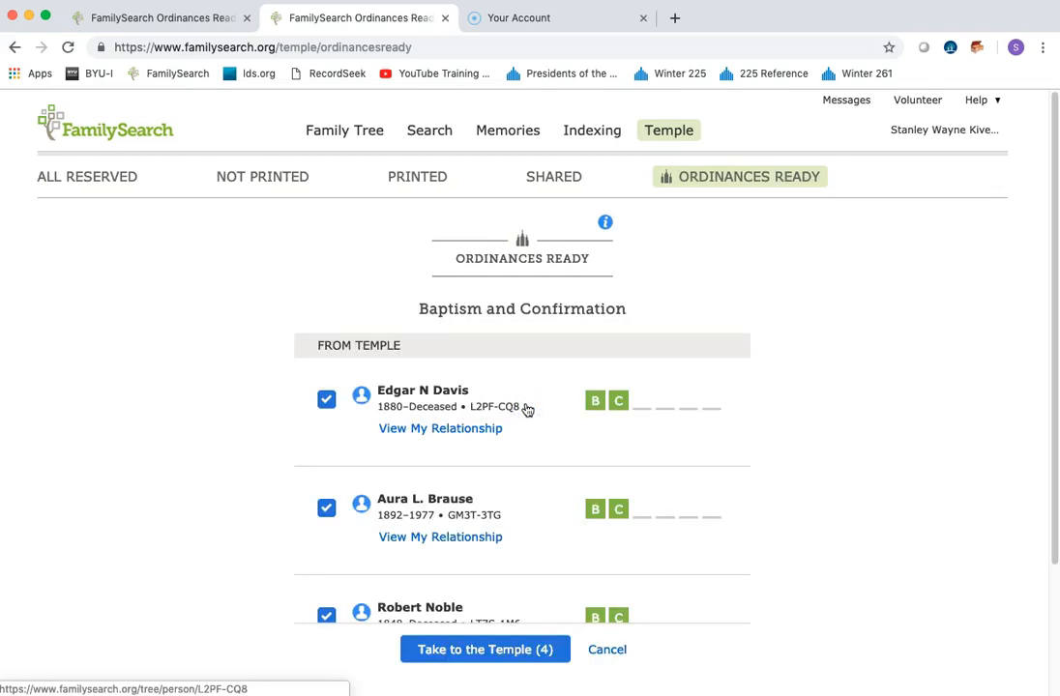
{"action": "scroll", "coordinate": [527, 410], "scroll_direction": "down", "scroll_amount": 1}
{"action": "scroll", "coordinate": [527, 410], "scroll_direction": "down", "scroll_amount": 1}
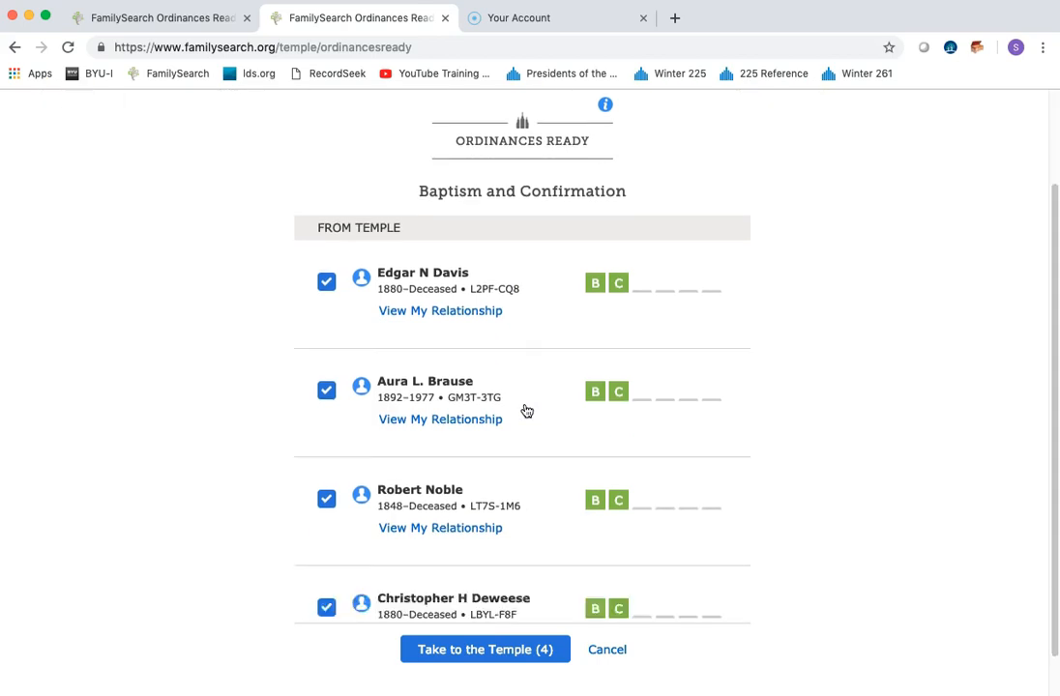
{"action": "scroll", "coordinate": [527, 411], "scroll_direction": "down", "scroll_amount": 1}
{"action": "left_click", "coordinate": [515, 394]}
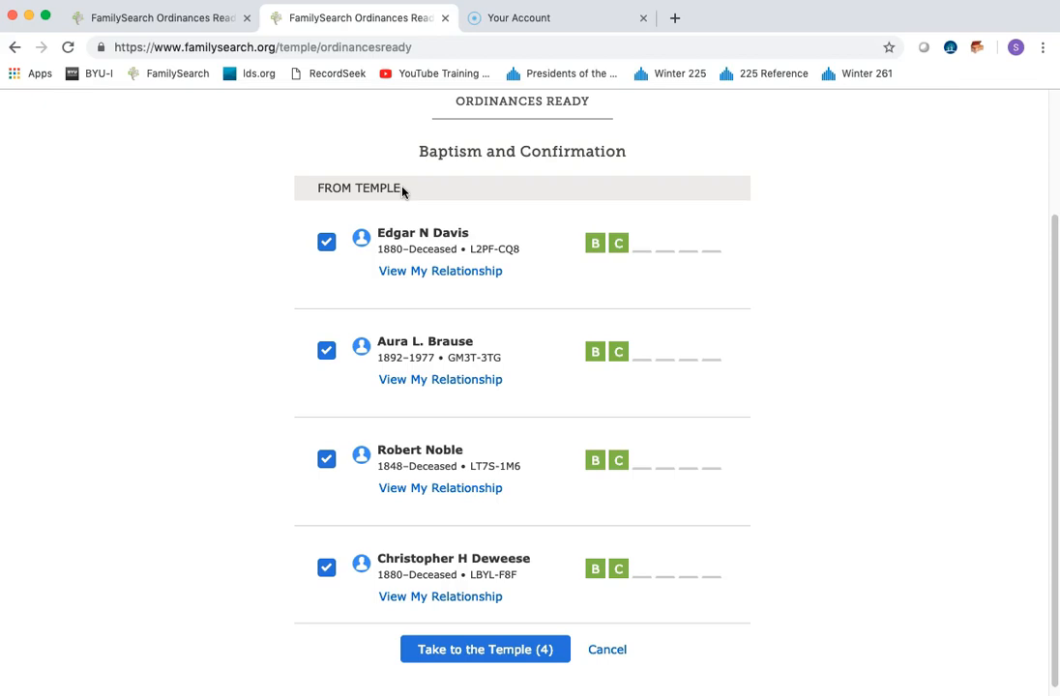
Open the first listed person's record in a separate browser tab and switch to it
{"action": "right_click", "coordinate": [427, 238]}
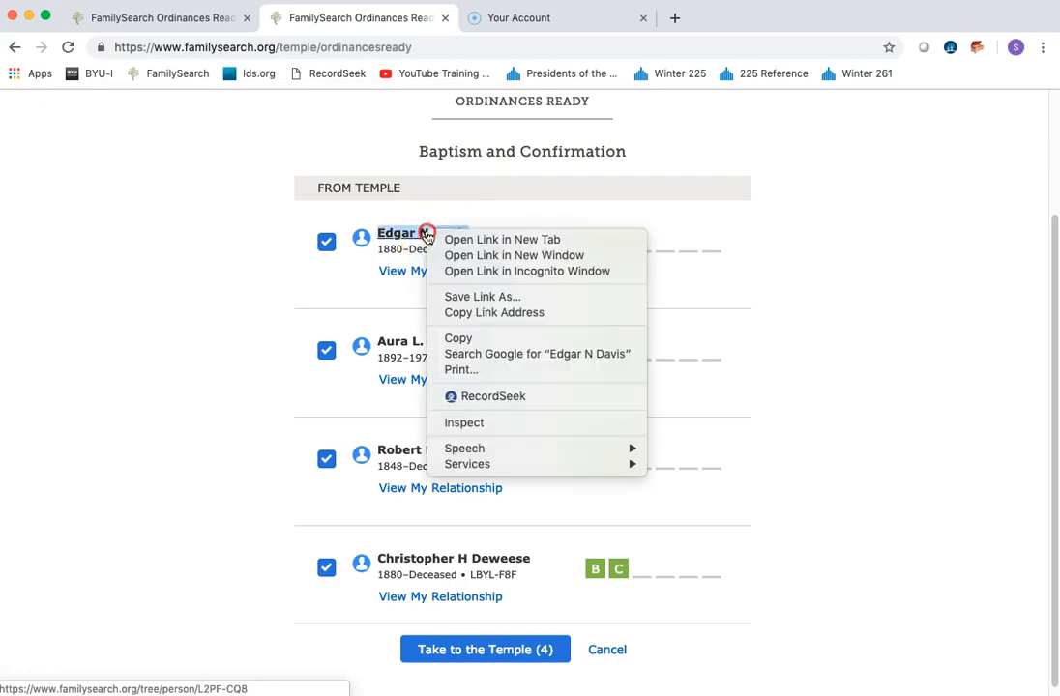
{"action": "left_click", "coordinate": [480, 243]}
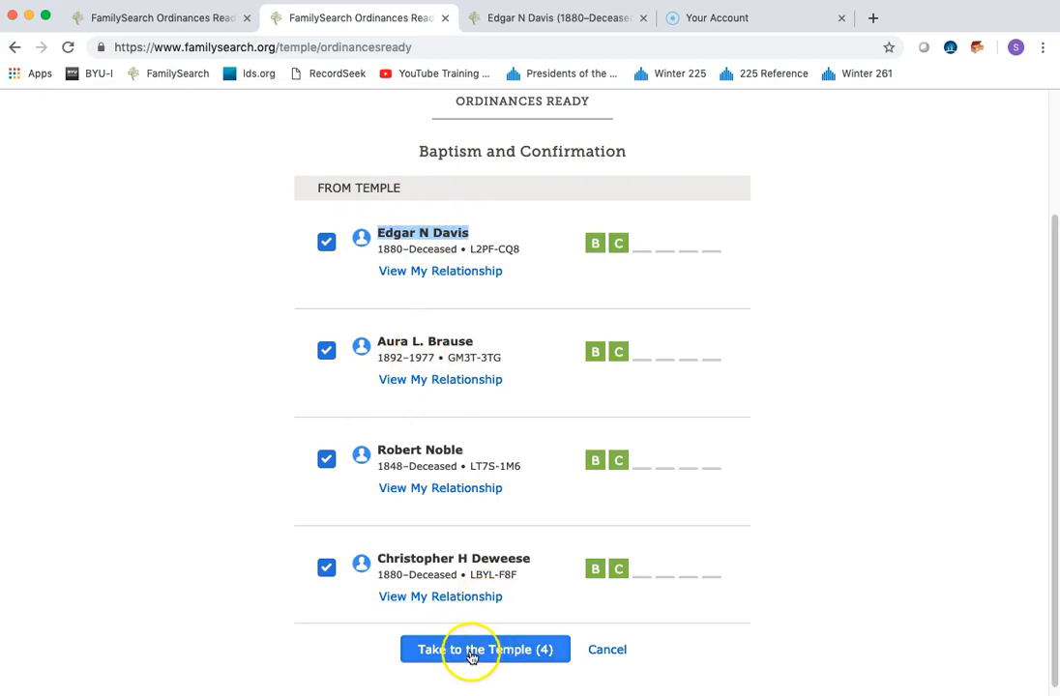
{"action": "left_click", "coordinate": [529, 19]}
{"action": "mouse_move", "coordinate": [430, 135]}
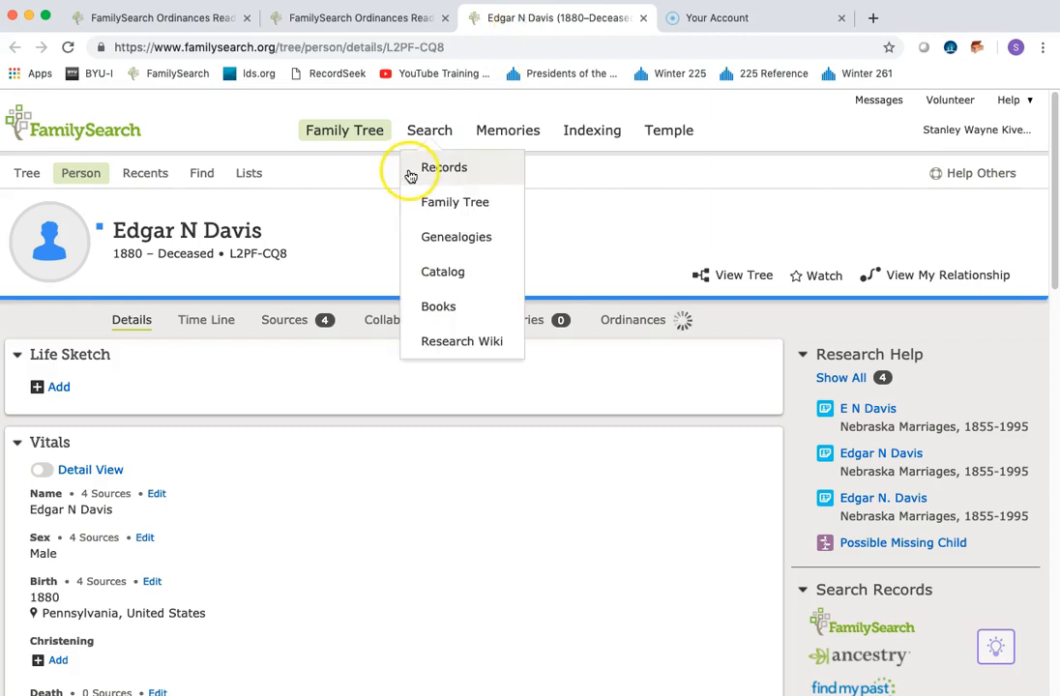
Examine the status, reservation and sharing information of all the person's ordinances, including the sealings to spouses
{"action": "left_click", "coordinate": [637, 322]}
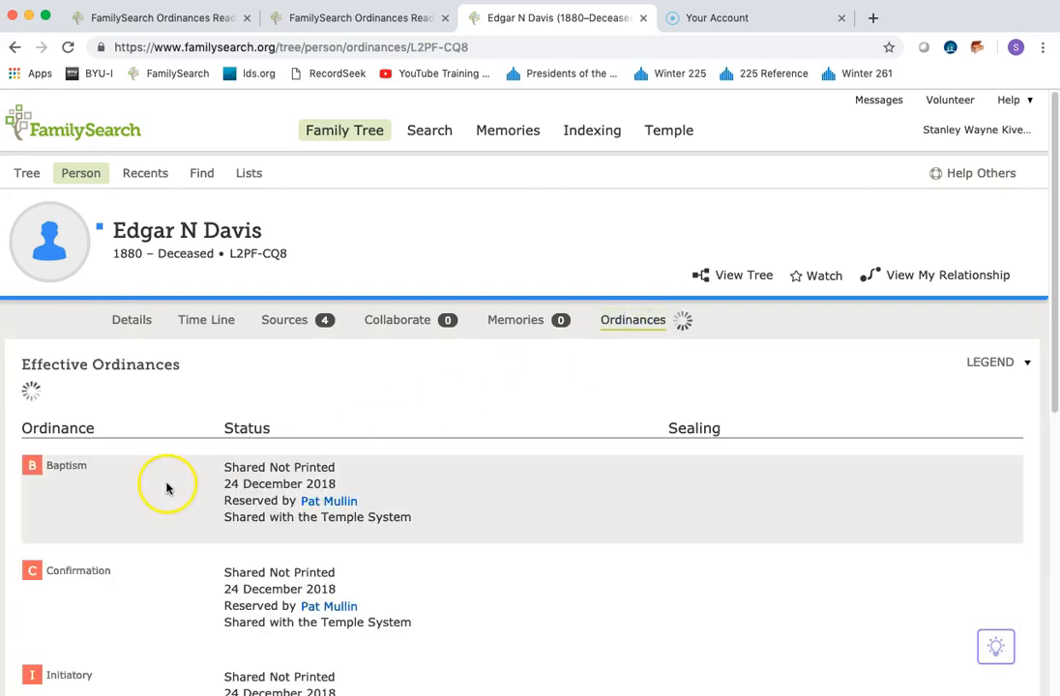
{"action": "scroll", "coordinate": [198, 551], "scroll_direction": "down", "scroll_amount": 2}
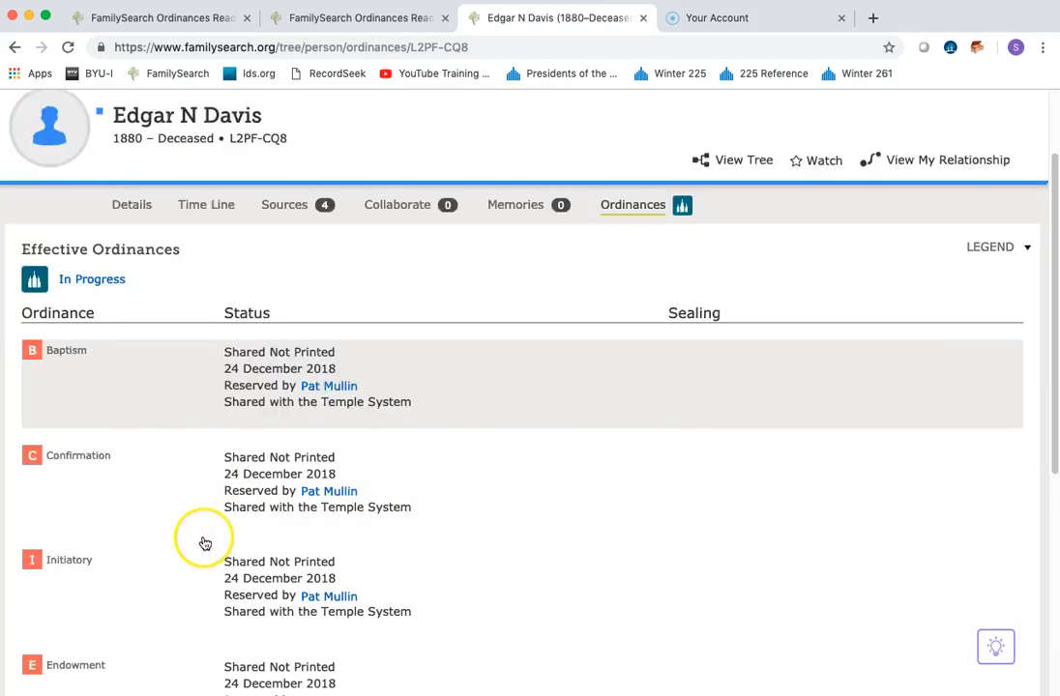
{"action": "scroll", "coordinate": [205, 542], "scroll_direction": "down", "scroll_amount": 3}
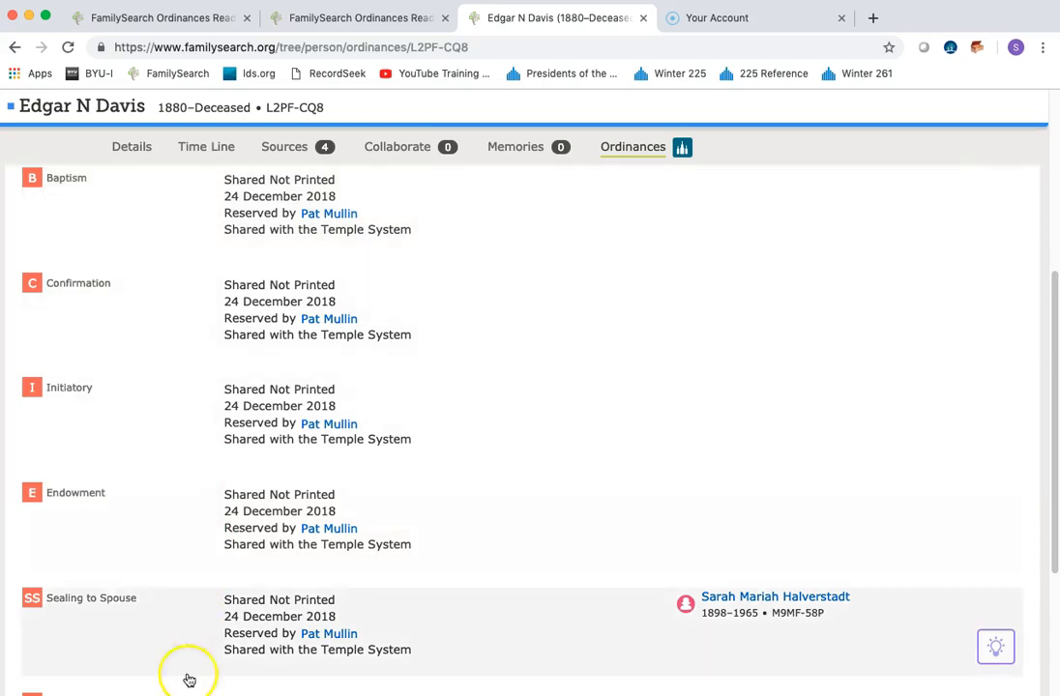
{"action": "scroll", "coordinate": [166, 629], "scroll_direction": "down", "scroll_amount": 2}
{"action": "scroll", "coordinate": [168, 630], "scroll_direction": "down", "scroll_amount": 1}
{"action": "scroll", "coordinate": [168, 631], "scroll_direction": "up", "scroll_amount": 6}
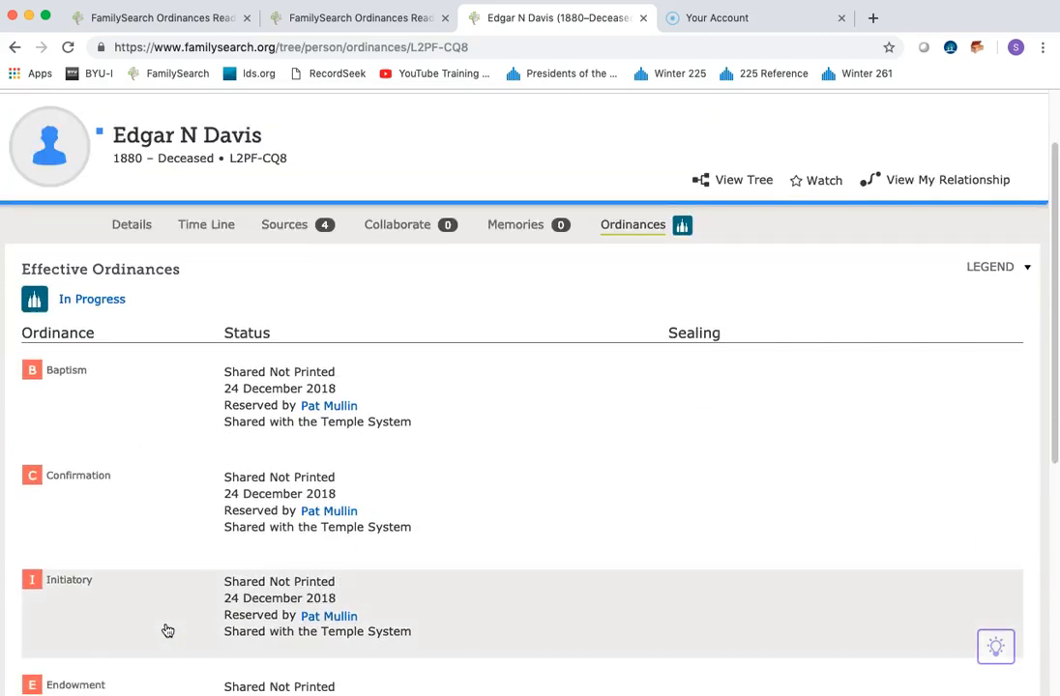
{"action": "scroll", "coordinate": [168, 630], "scroll_direction": "down", "scroll_amount": 5}
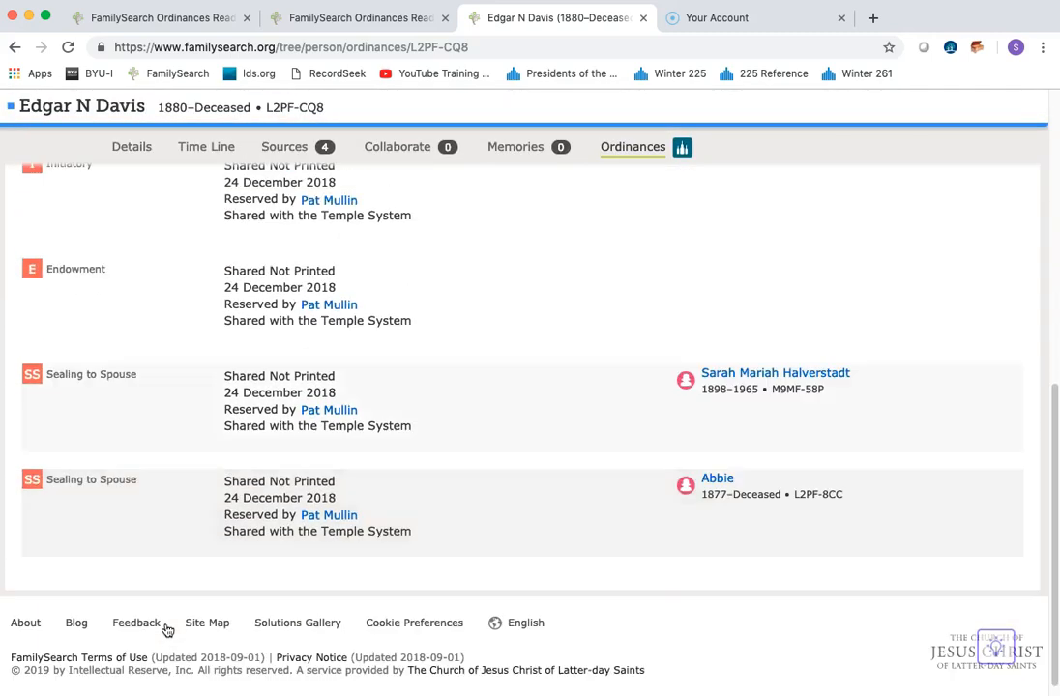
{"action": "scroll", "coordinate": [229, 366], "scroll_direction": "up", "scroll_amount": 5}
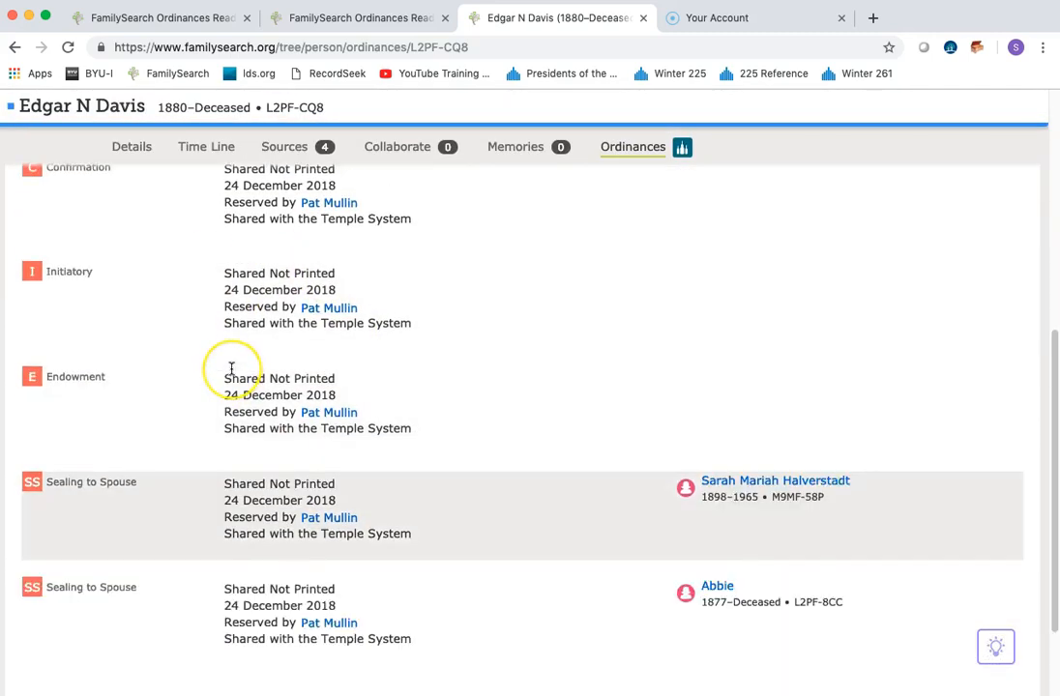
Glance back at the Baptism and Confirmation list, and view the sources attached to the person's record
{"action": "left_click", "coordinate": [302, 17]}
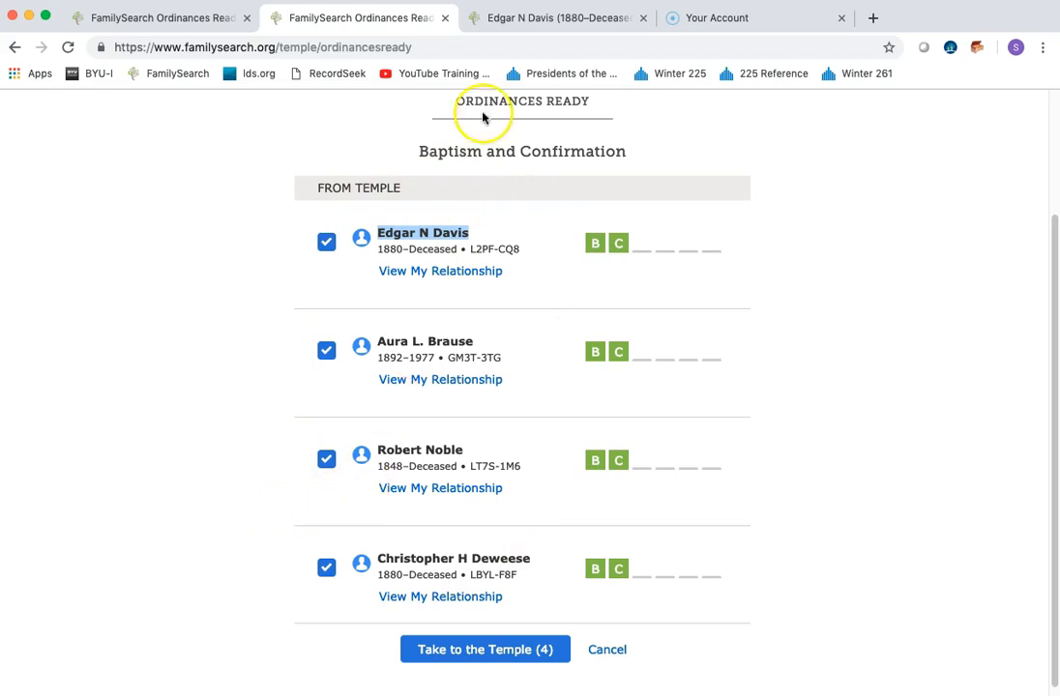
{"action": "left_click", "coordinate": [541, 20]}
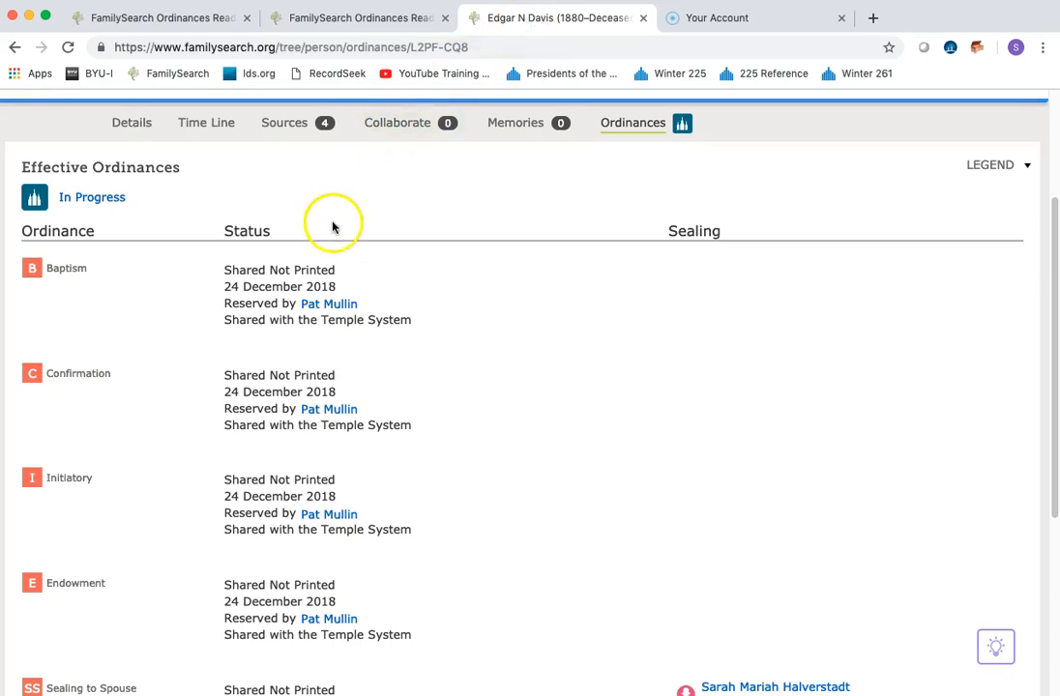
{"action": "left_click", "coordinate": [136, 124]}
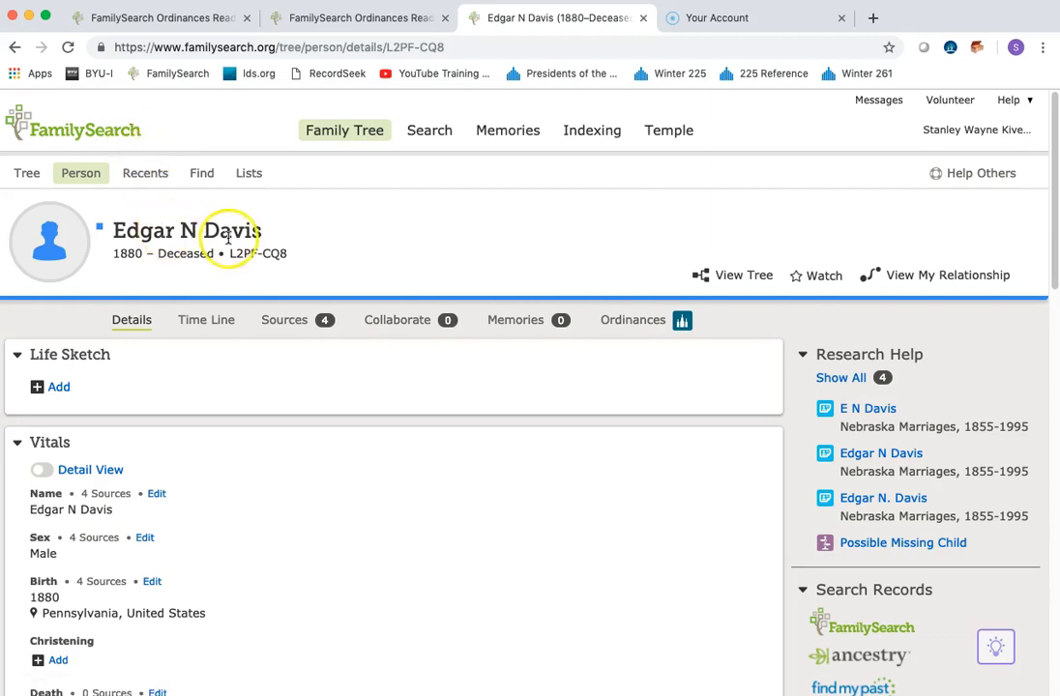
{"action": "left_click", "coordinate": [282, 324]}
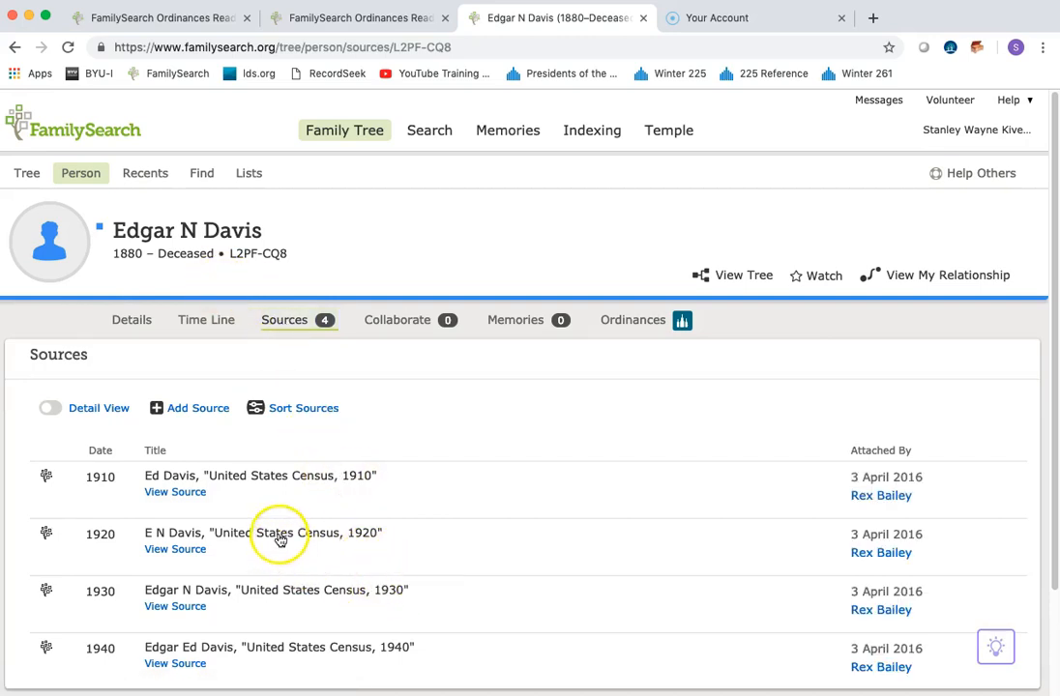
Review the person's details and family members, expanding the children listed under the second spouse
{"action": "left_click", "coordinate": [132, 322]}
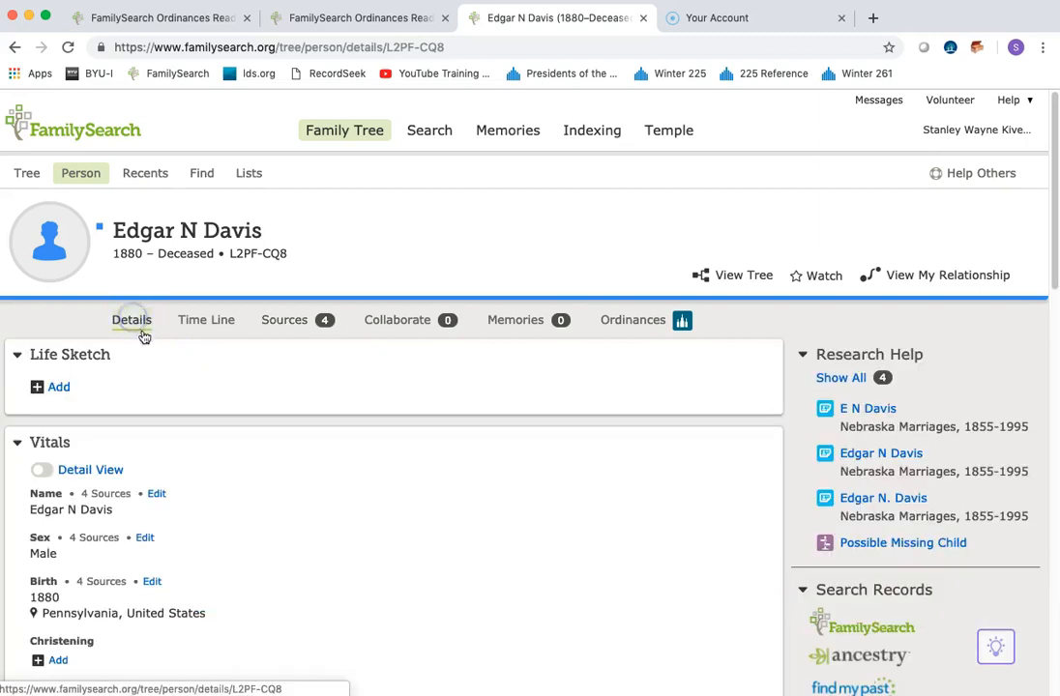
{"action": "scroll", "coordinate": [249, 441], "scroll_direction": "down", "scroll_amount": 4}
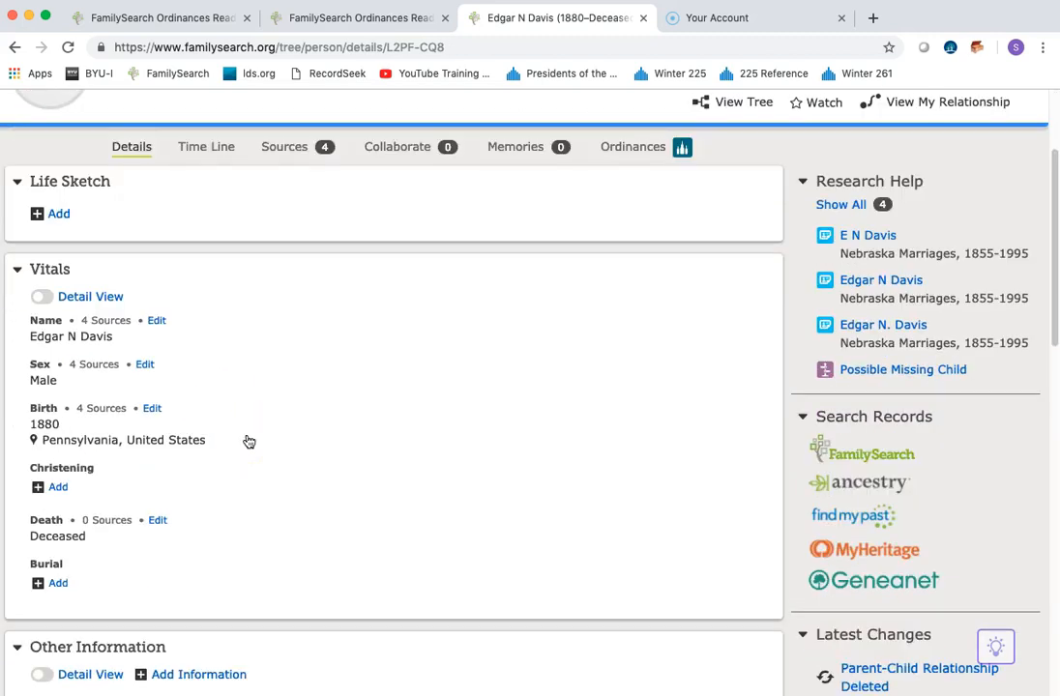
{"action": "scroll", "coordinate": [249, 441], "scroll_direction": "down", "scroll_amount": 10}
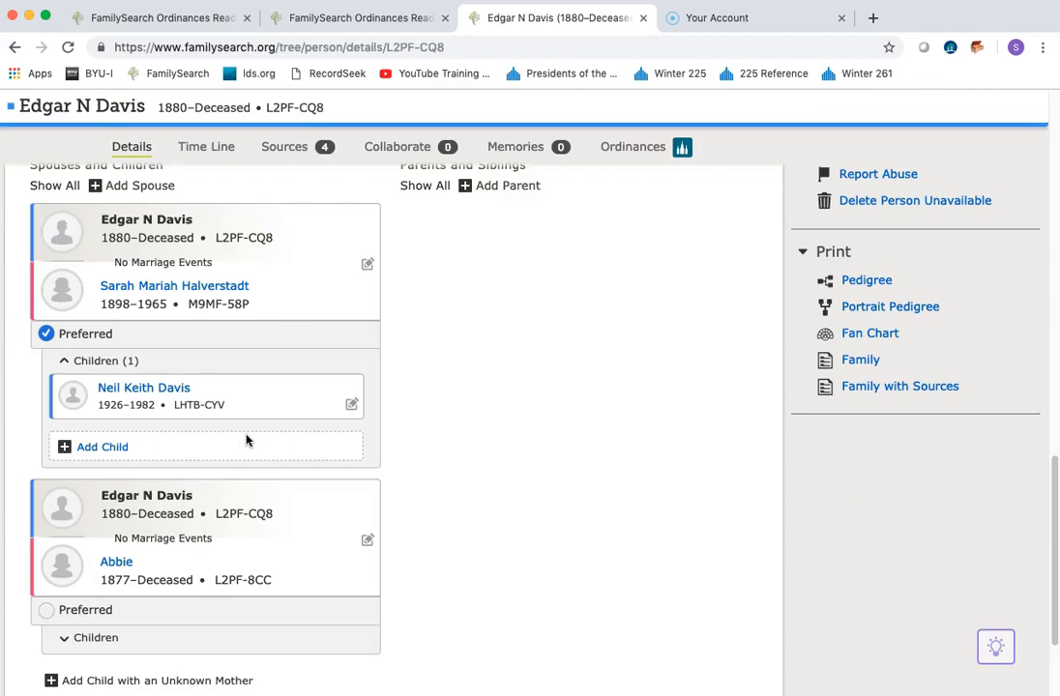
{"action": "scroll", "coordinate": [246, 440], "scroll_direction": "up", "scroll_amount": 1}
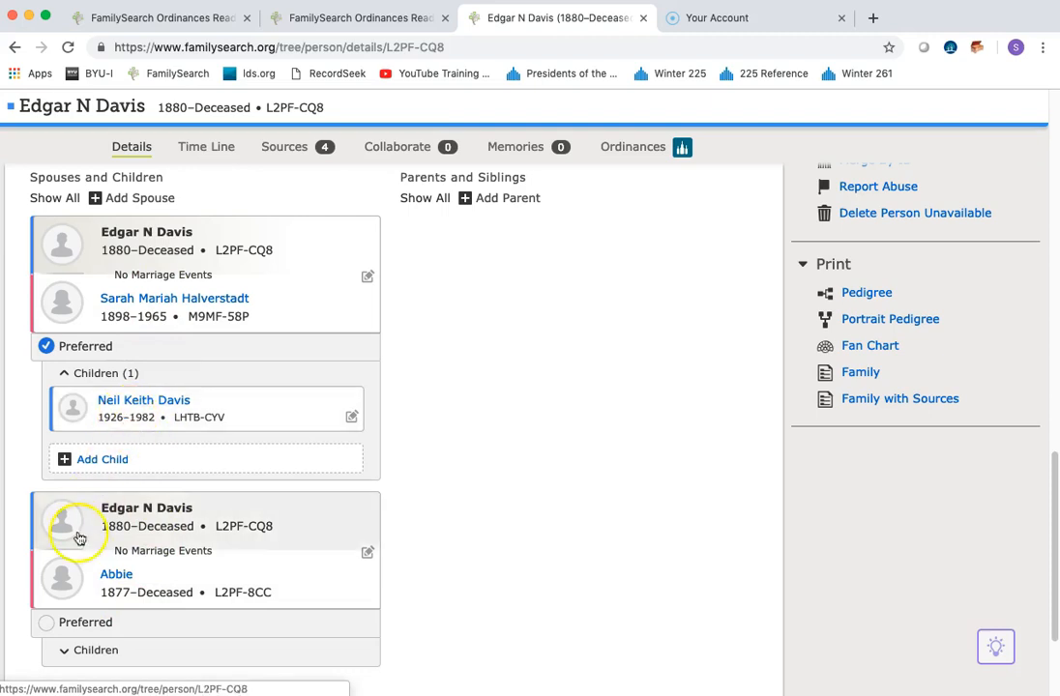
{"action": "left_click", "coordinate": [66, 651]}
{"action": "scroll", "coordinate": [85, 644], "scroll_direction": "down", "scroll_amount": 1}
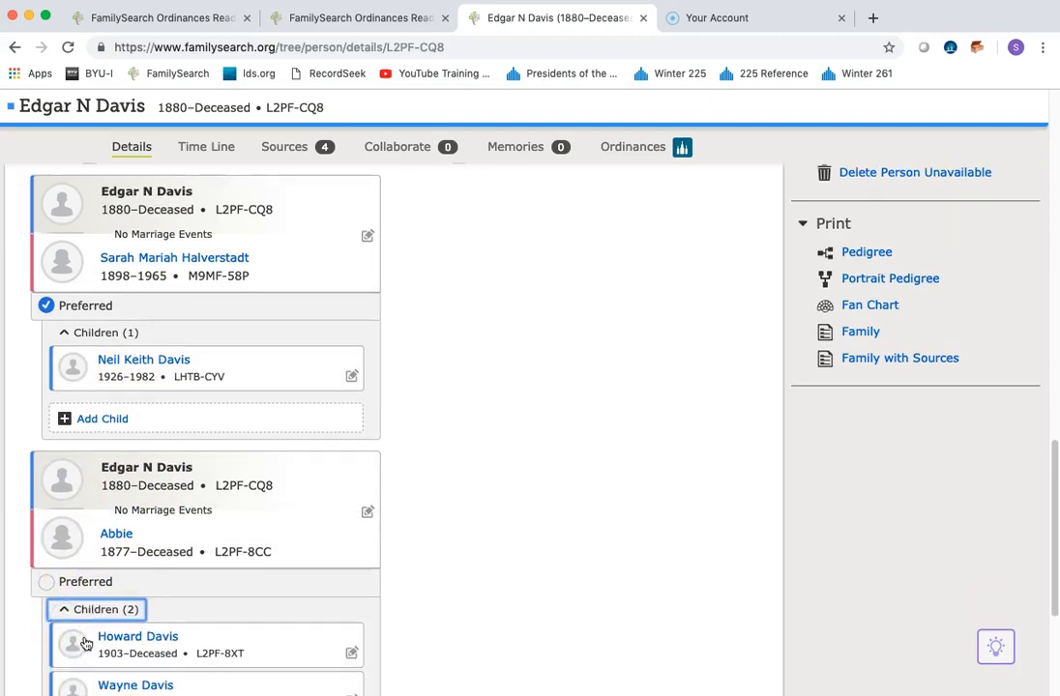
{"action": "scroll", "coordinate": [85, 643], "scroll_direction": "down", "scroll_amount": 2}
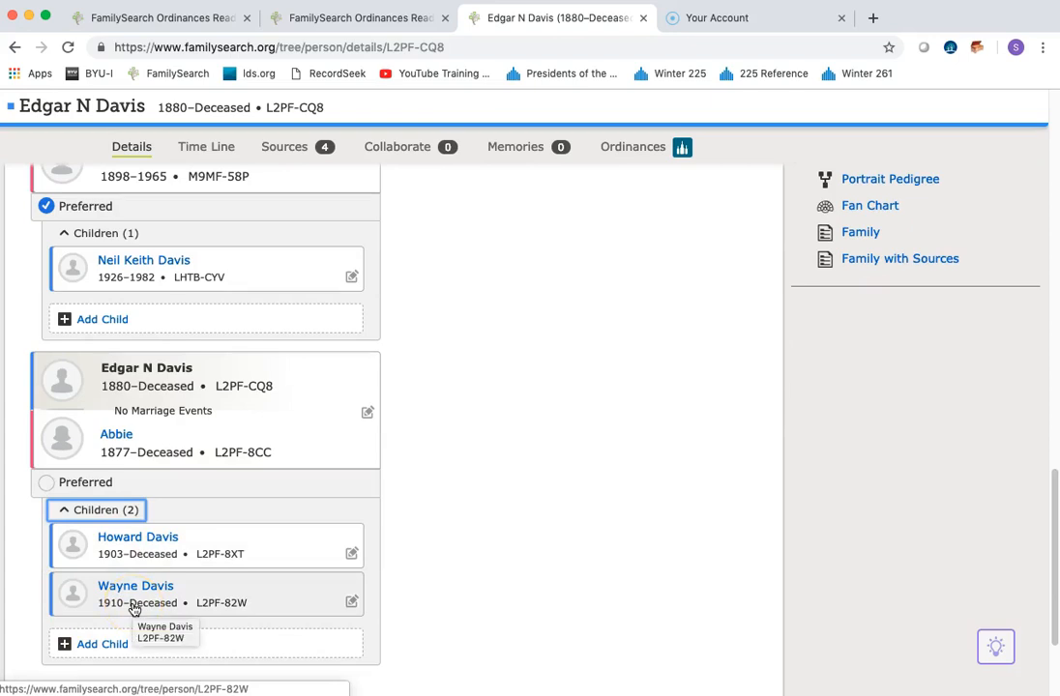
Review the first Nebraska Marriages, 1855-1995 record hint in the person's research help and close it
{"action": "scroll", "coordinate": [271, 484], "scroll_direction": "up", "scroll_amount": 15}
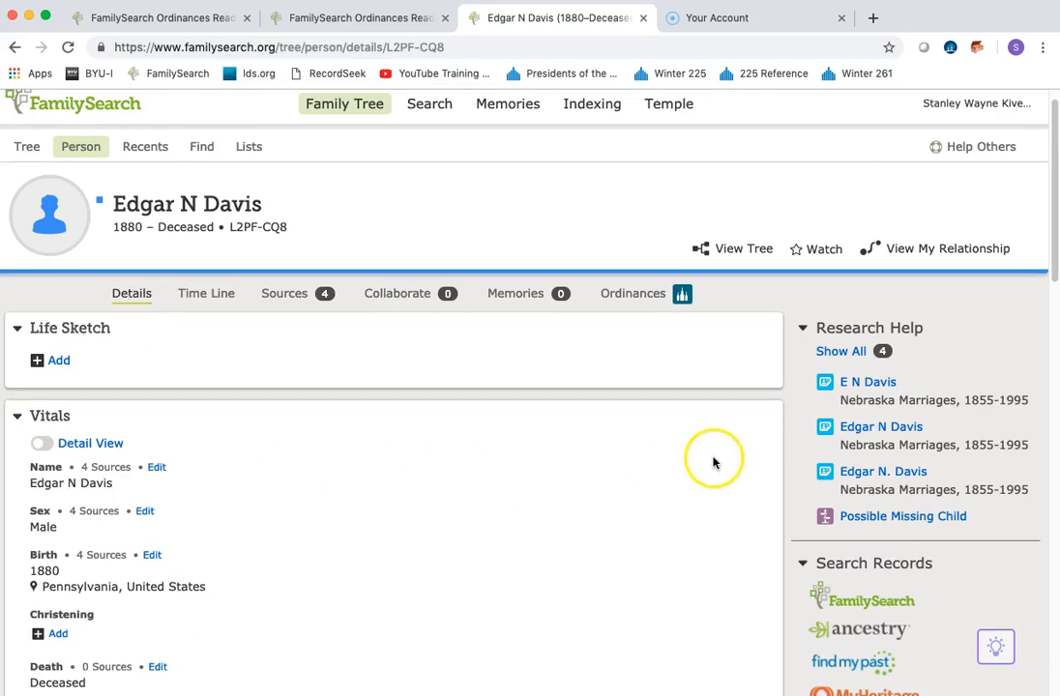
{"action": "left_click", "coordinate": [870, 384]}
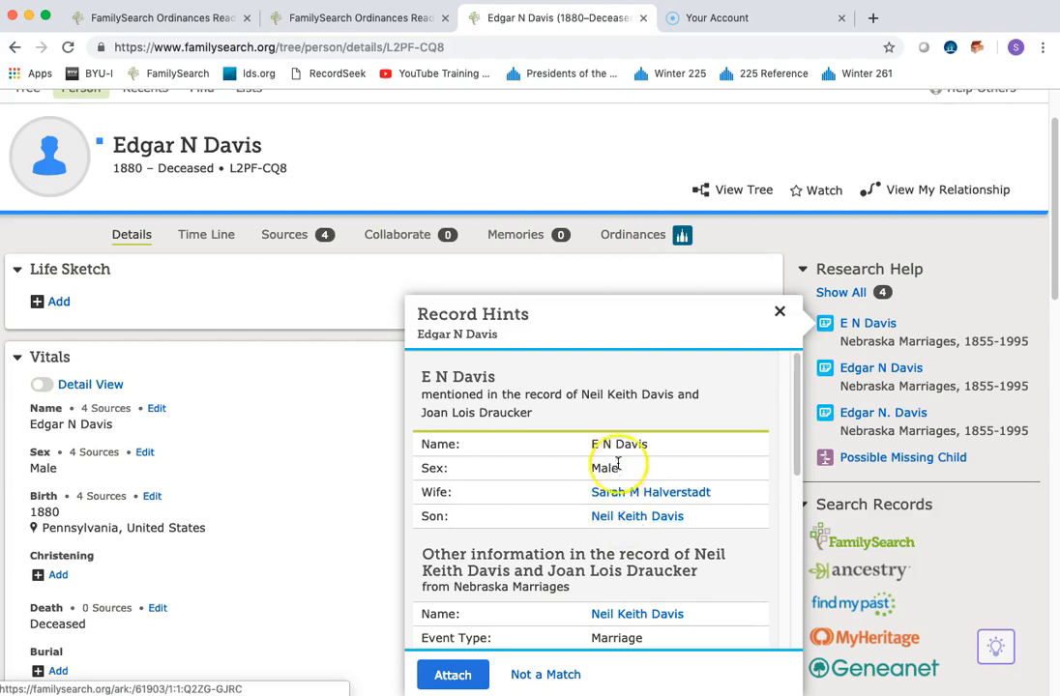
{"action": "scroll", "coordinate": [610, 522], "scroll_direction": "down", "scroll_amount": 5}
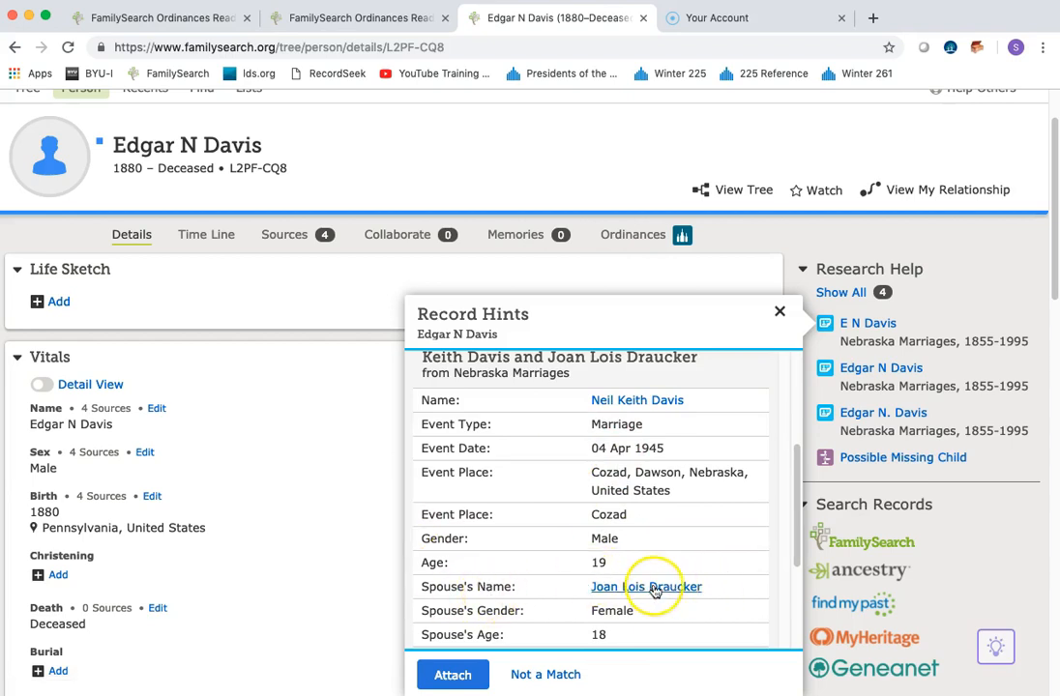
{"action": "left_click", "coordinate": [288, 547]}
Review the second Nebraska Marriages, 1855-1995 record hint, for the 1901 marriage, and open it for attaching to Family Tree
{"action": "left_click", "coordinate": [847, 369]}
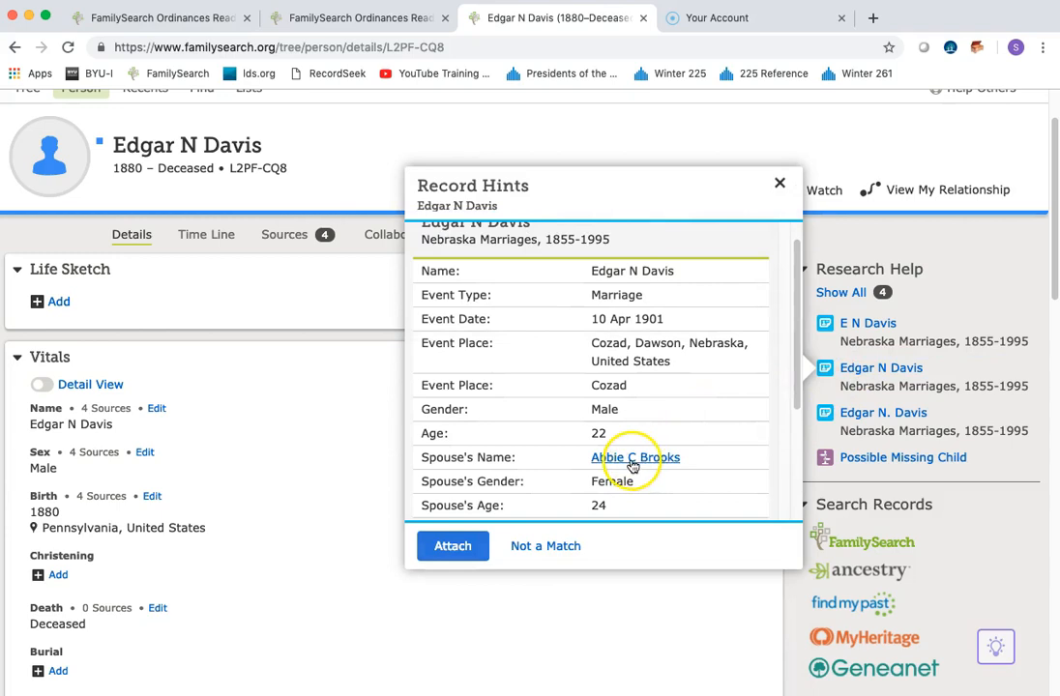
{"action": "scroll", "coordinate": [677, 458], "scroll_direction": "down", "scroll_amount": 1}
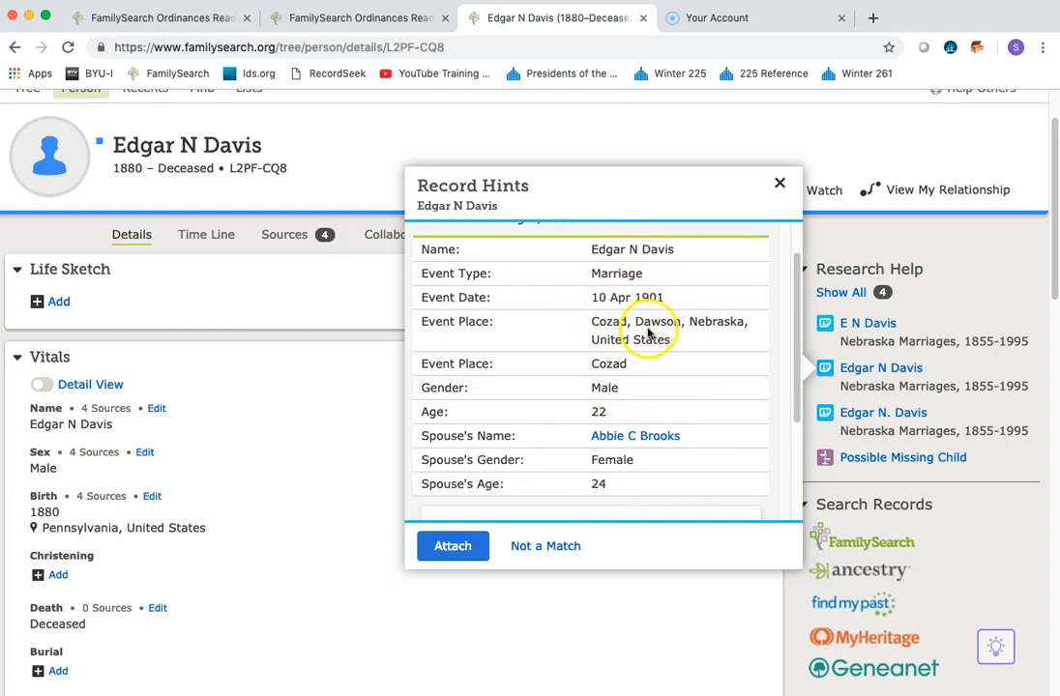
{"action": "left_click", "coordinate": [431, 545]}
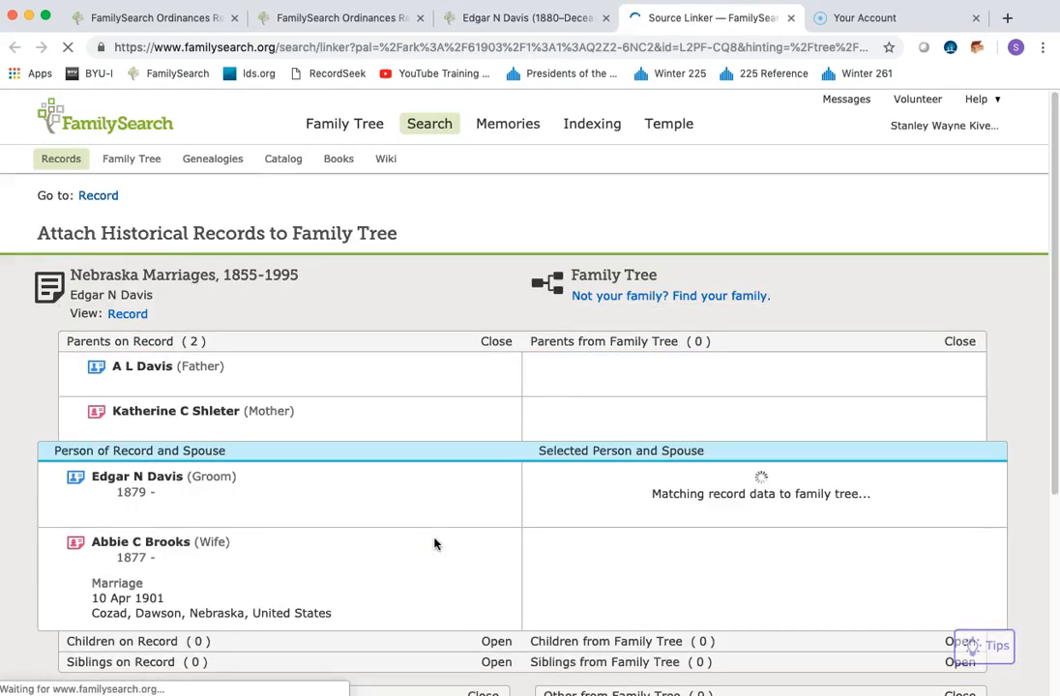
Compare the groom's record details with his Family Tree entry and attach the source with the reason "Verifies the birth and marriage information."
{"action": "scroll", "coordinate": [544, 576], "scroll_direction": "down", "scroll_amount": 5}
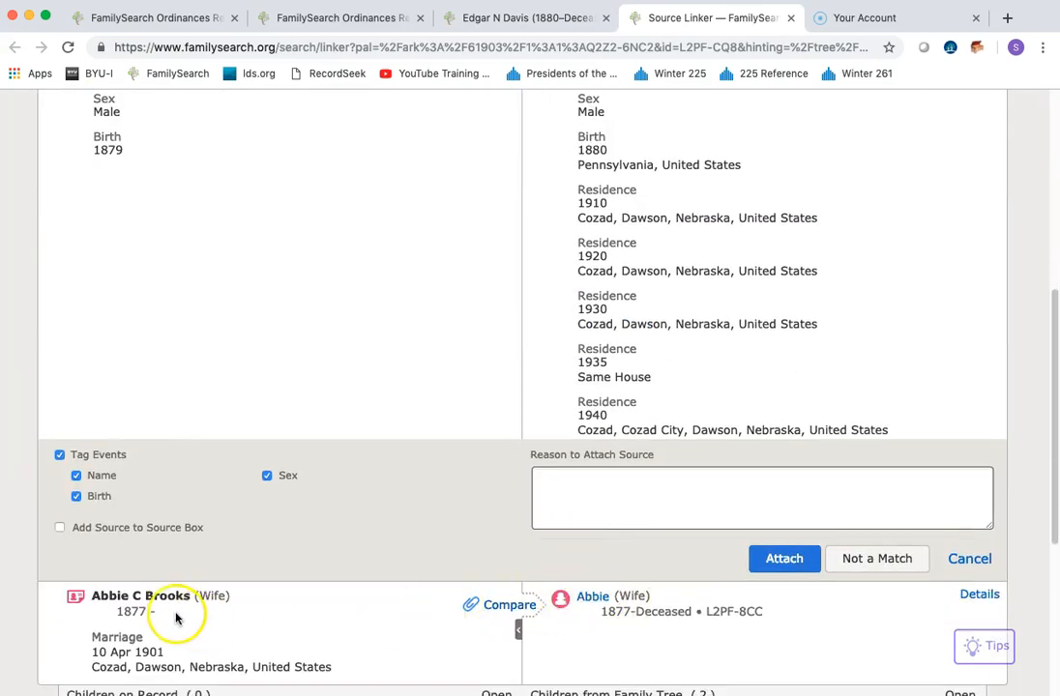
{"action": "scroll", "coordinate": [338, 582], "scroll_direction": "down", "scroll_amount": 1}
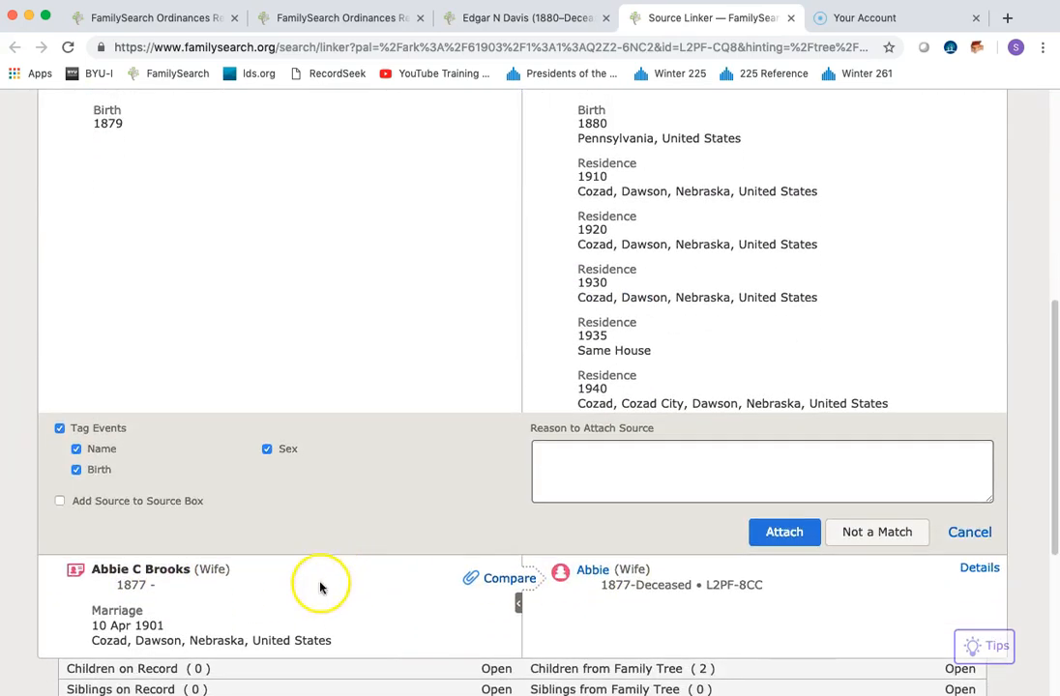
{"action": "scroll", "coordinate": [377, 503], "scroll_direction": "up", "scroll_amount": 3}
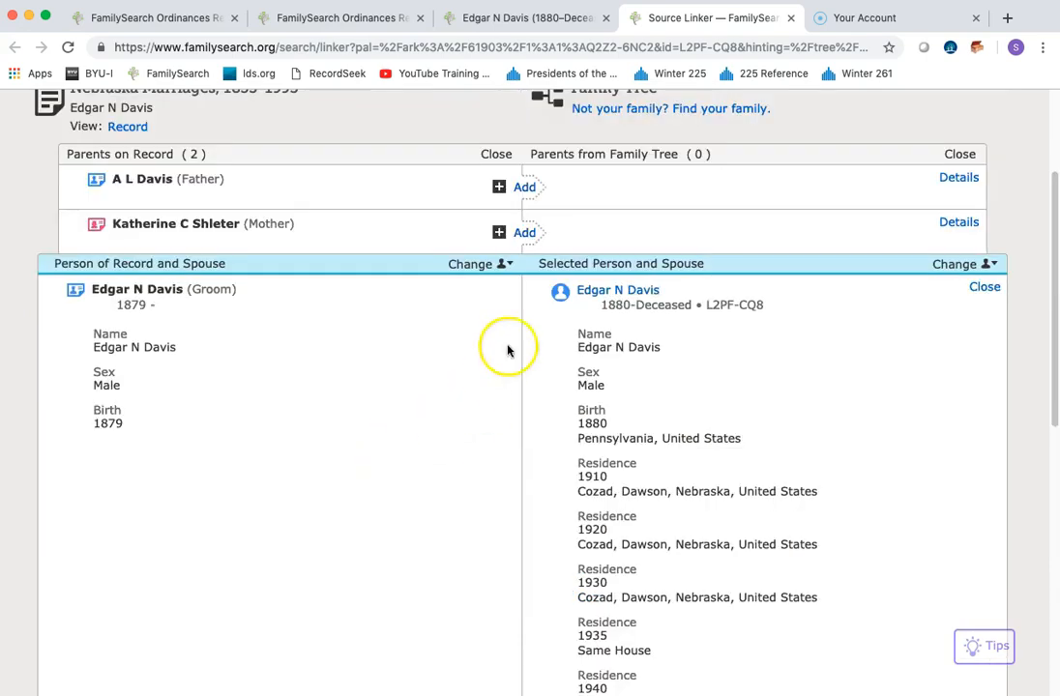
{"action": "scroll", "coordinate": [400, 443], "scroll_direction": "down", "scroll_amount": 1}
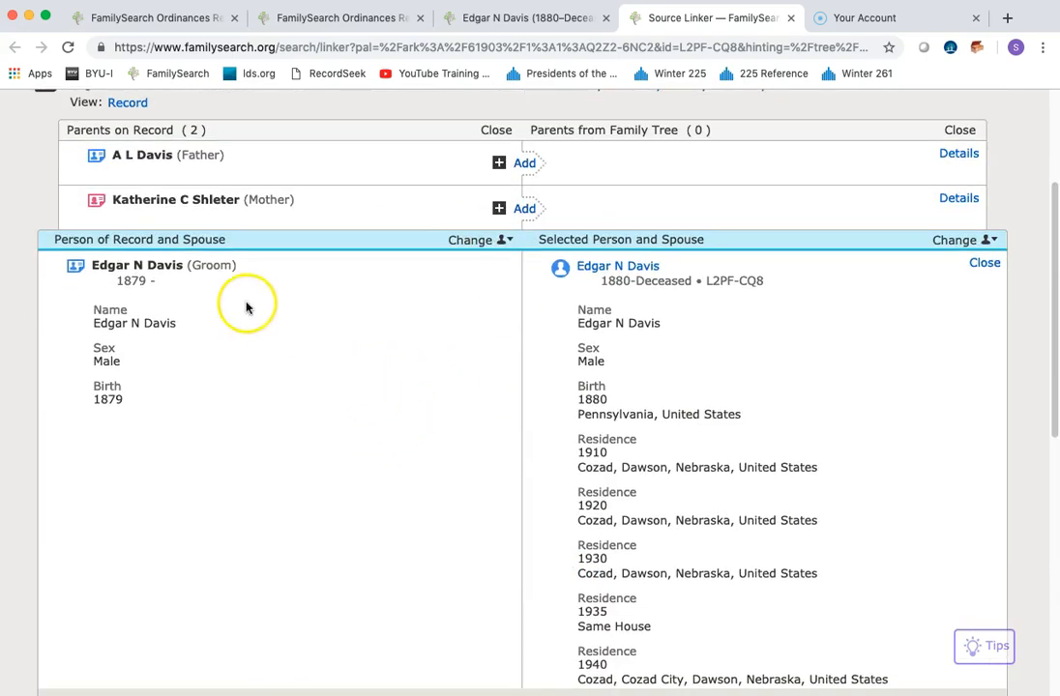
{"action": "scroll", "coordinate": [493, 430], "scroll_direction": "down", "scroll_amount": 3}
{"action": "scroll", "coordinate": [493, 430], "scroll_direction": "up", "scroll_amount": 2}
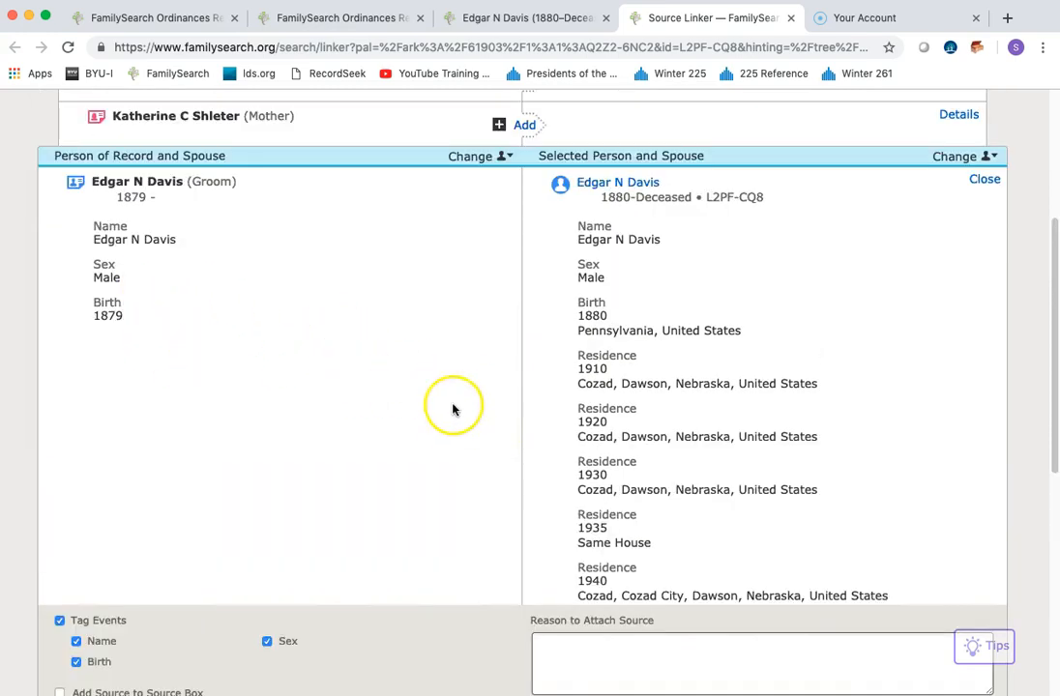
{"action": "type", "text": "the birth and marriage information."}
{"action": "left_click", "coordinate": [716, 539]}
{"action": "scroll", "coordinate": [715, 544], "scroll_direction": "down", "scroll_amount": 3}
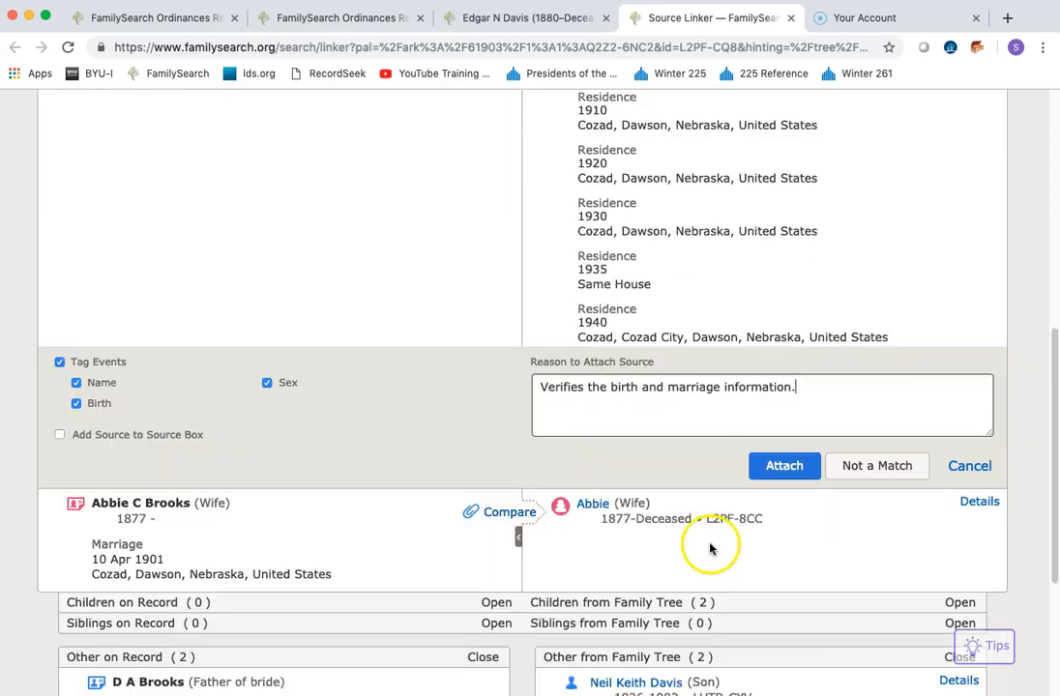
{"action": "left_click", "coordinate": [786, 465]}
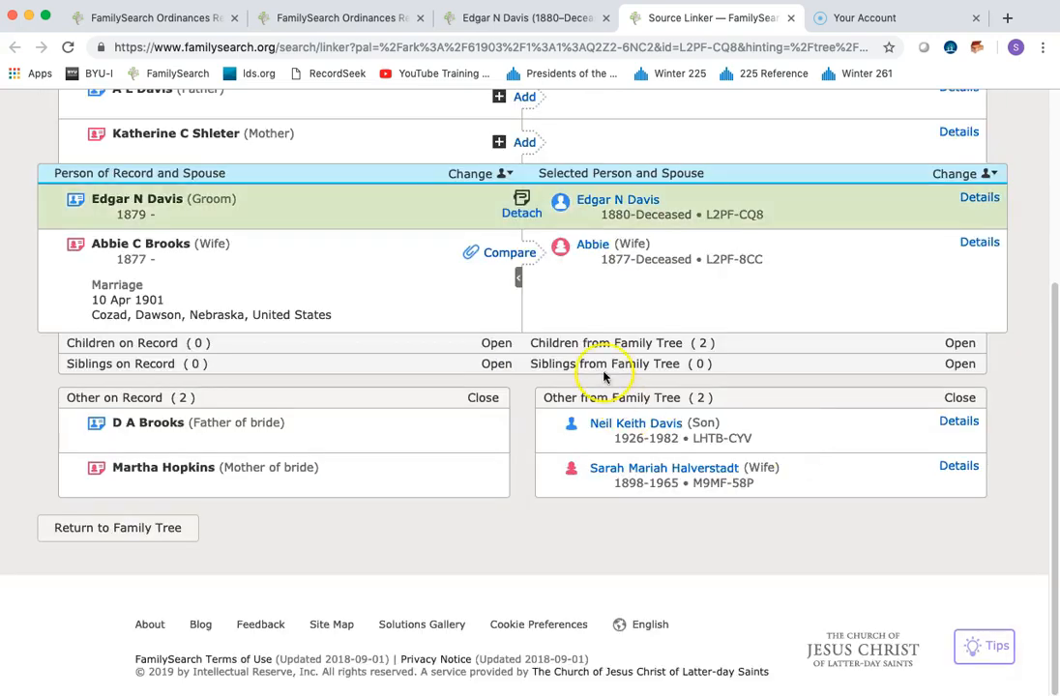
Compare the wife's entries, add the 10 Apr 1901 marriage in Cozad, Dawson, Nebraska to Family Tree, and attach the source to her
{"action": "left_click", "coordinate": [510, 257]}
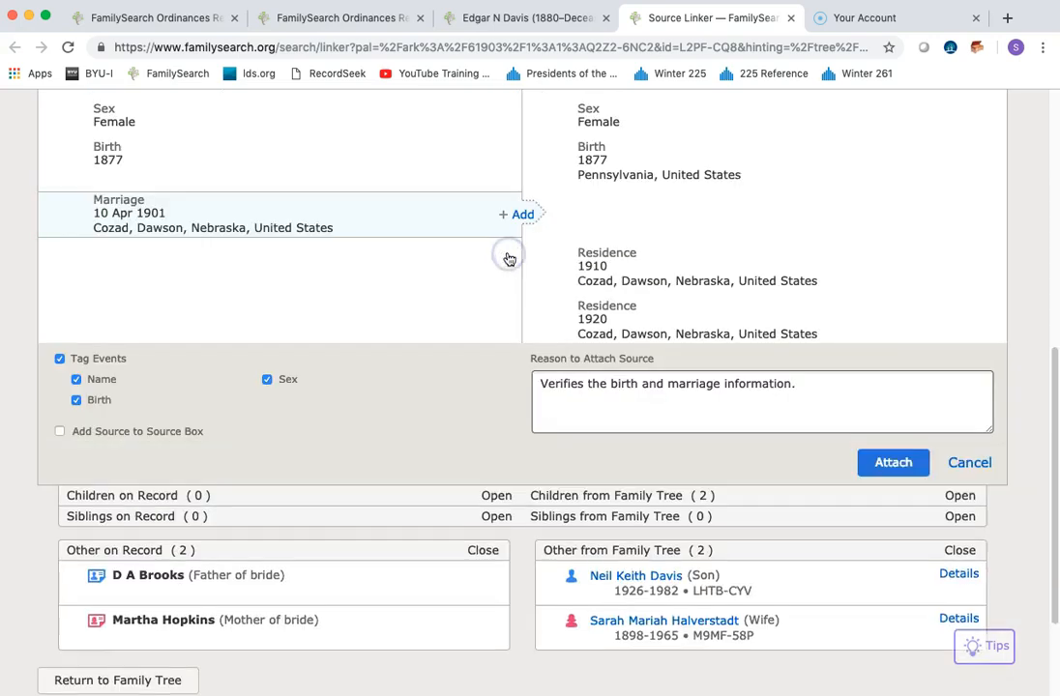
{"action": "scroll", "coordinate": [510, 260], "scroll_direction": "up", "scroll_amount": 1}
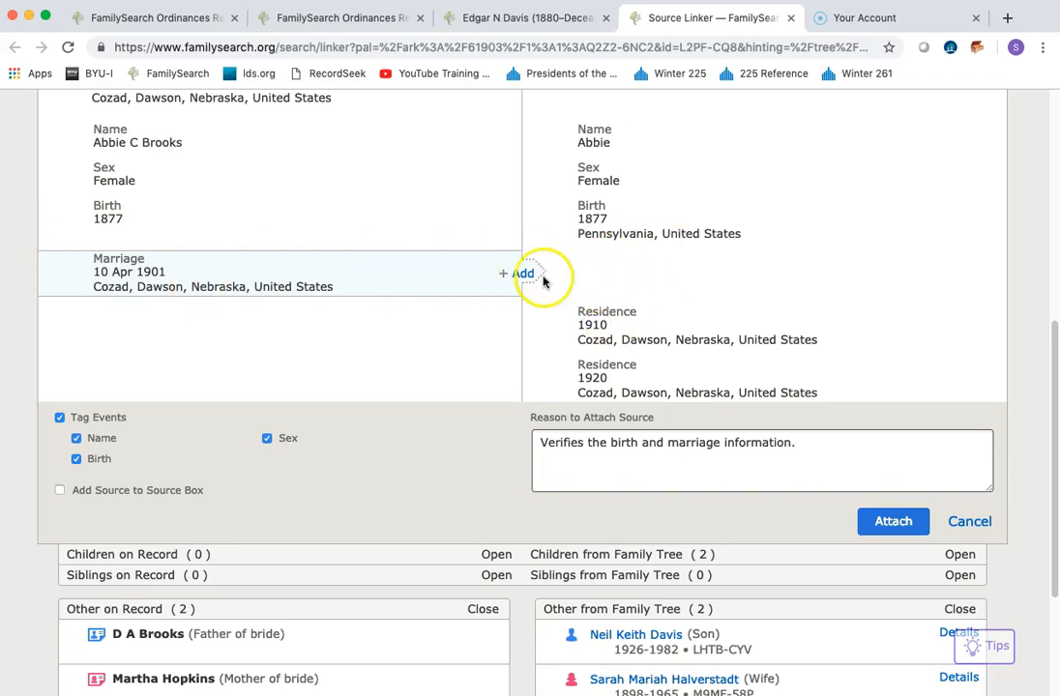
{"action": "left_click", "coordinate": [519, 273]}
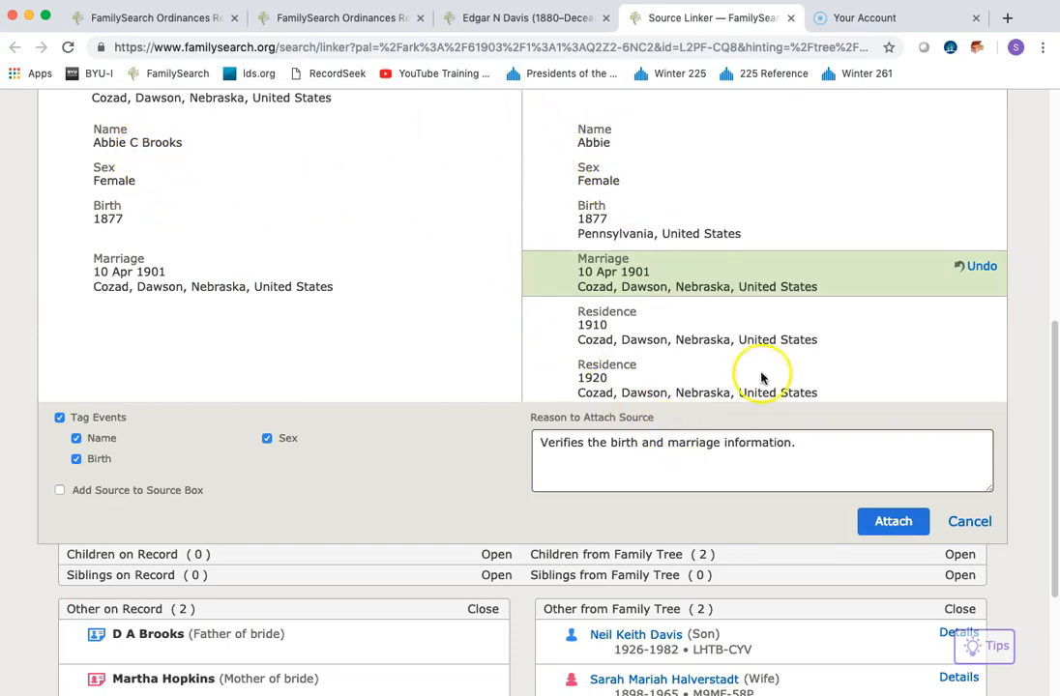
{"action": "left_click", "coordinate": [890, 531]}
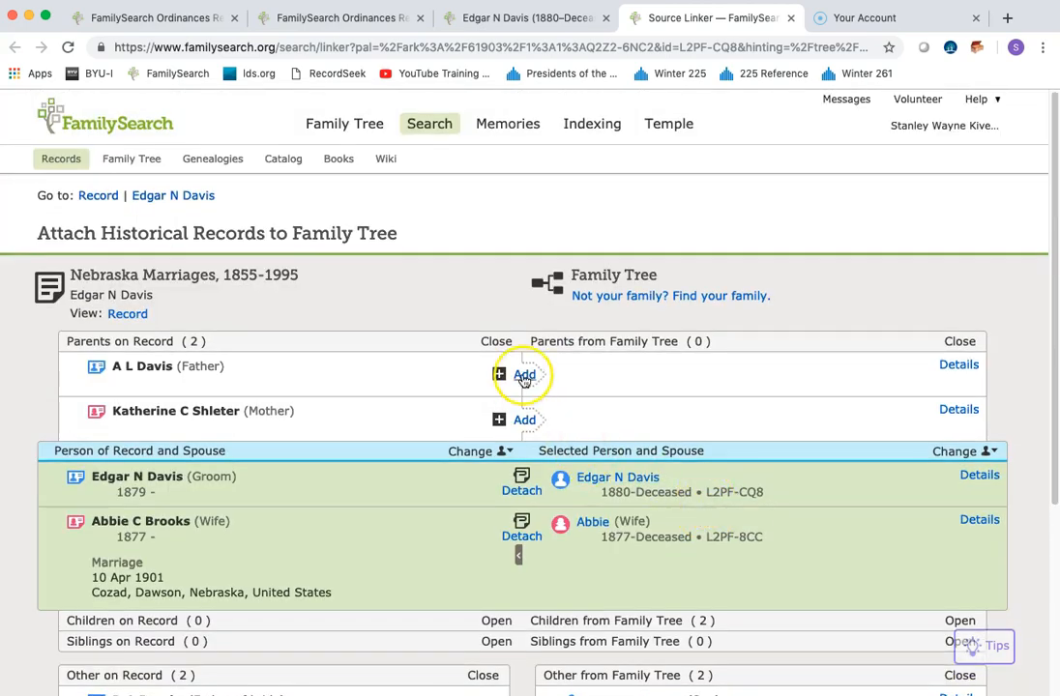
Add the groom's father from the marriage record to Family Tree as a new deceased person
{"action": "left_click", "coordinate": [524, 376]}
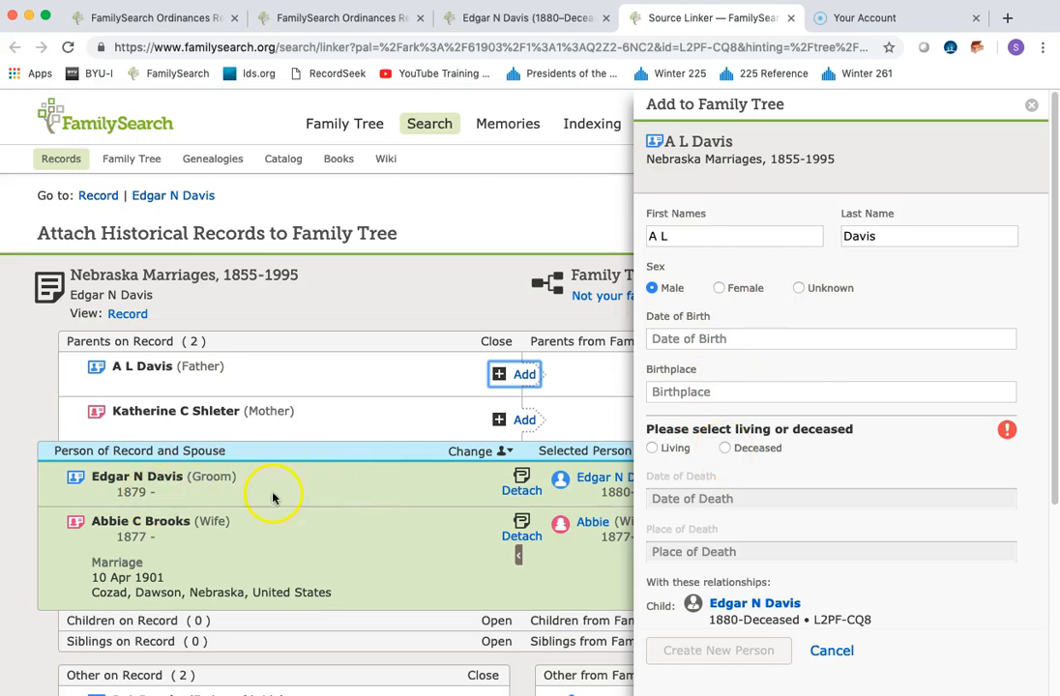
{"action": "left_click", "coordinate": [726, 449]}
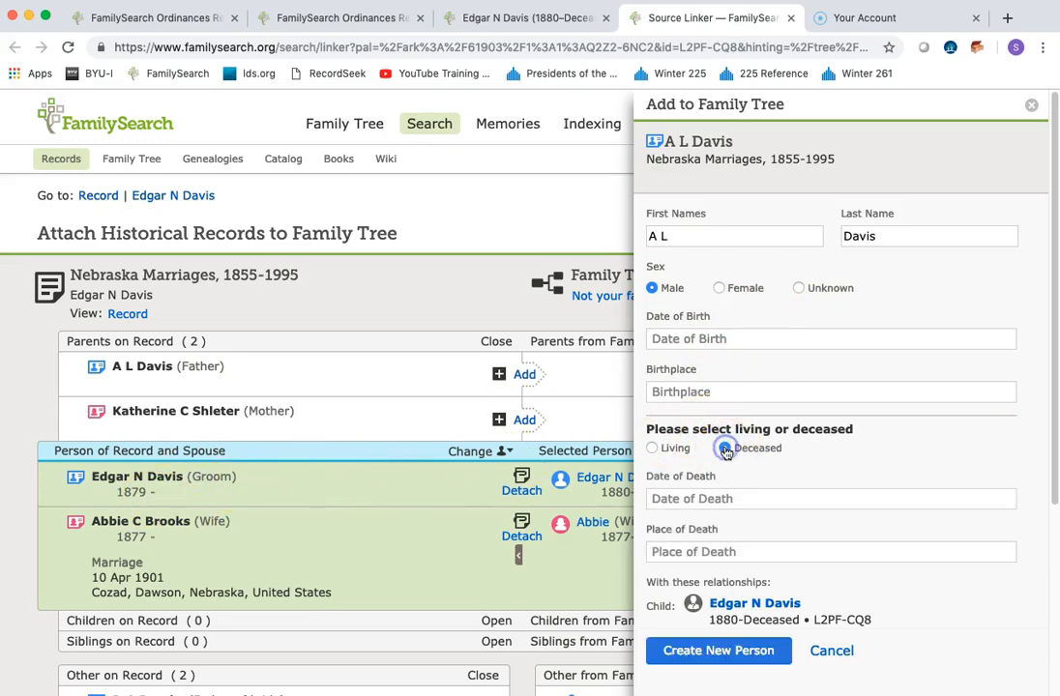
{"action": "left_click", "coordinate": [697, 653]}
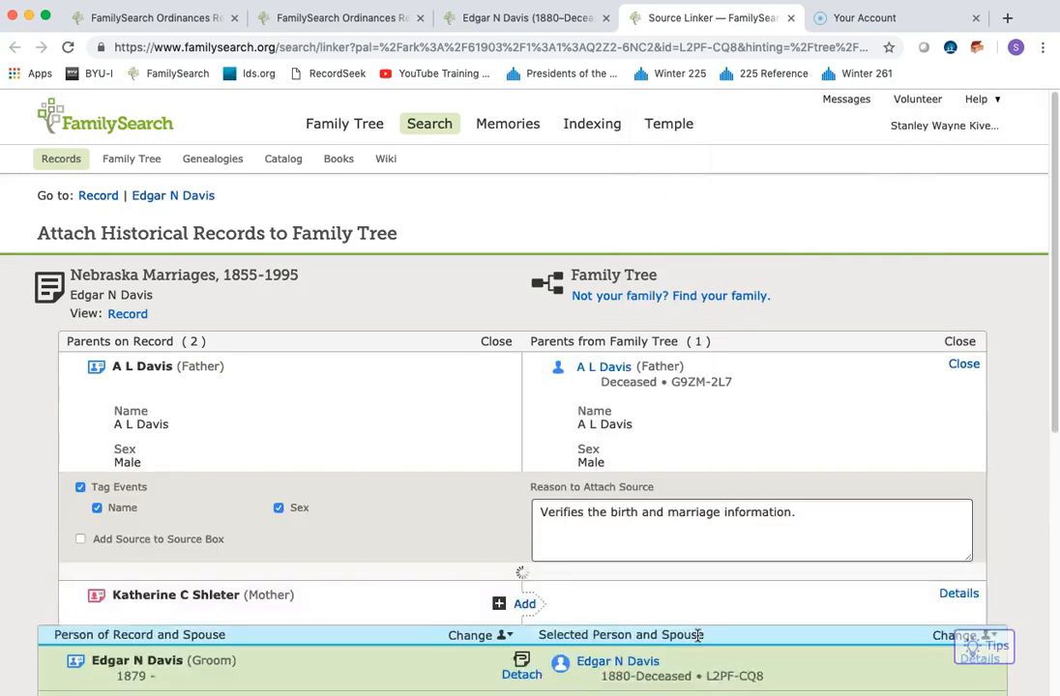
Change the father's attachment reason to "Verifies family information." and attach the marriage record to him
{"action": "scroll", "coordinate": [651, 571], "scroll_direction": "down", "scroll_amount": 2}
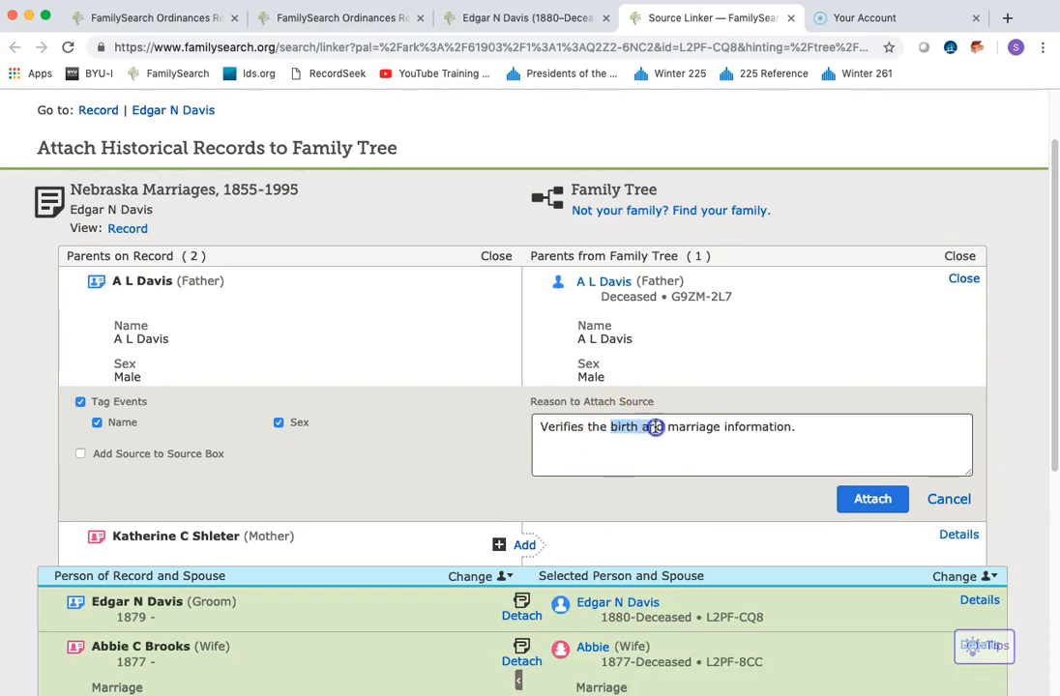
{"action": "left_click", "coordinate": [718, 426]}
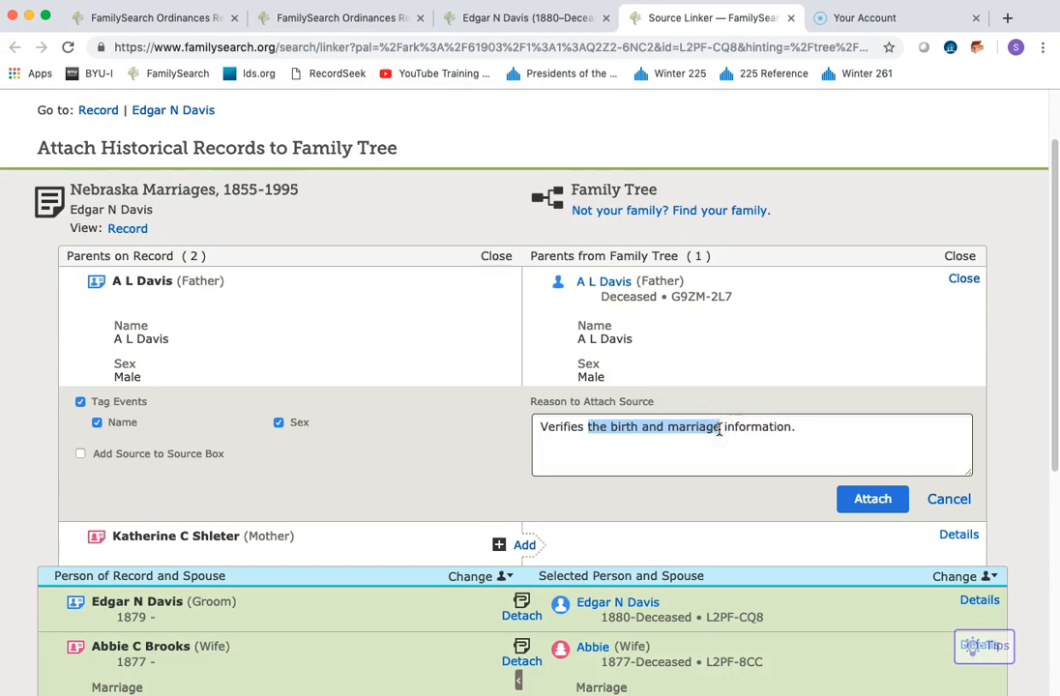
{"action": "type", "text": "fam"}
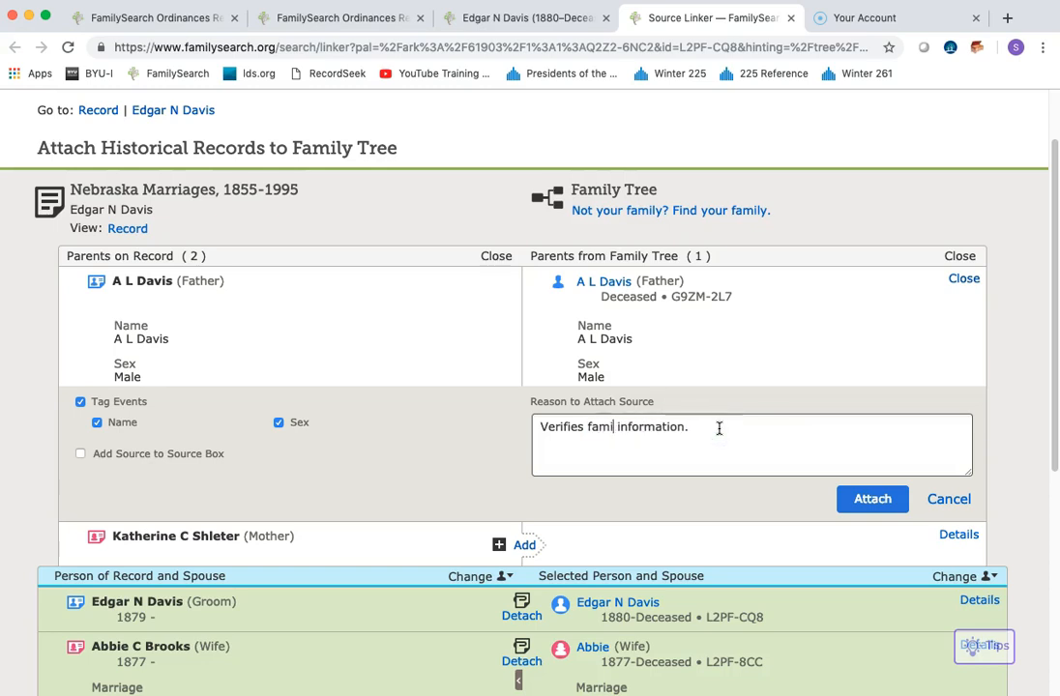
{"action": "left_click", "coordinate": [867, 499]}
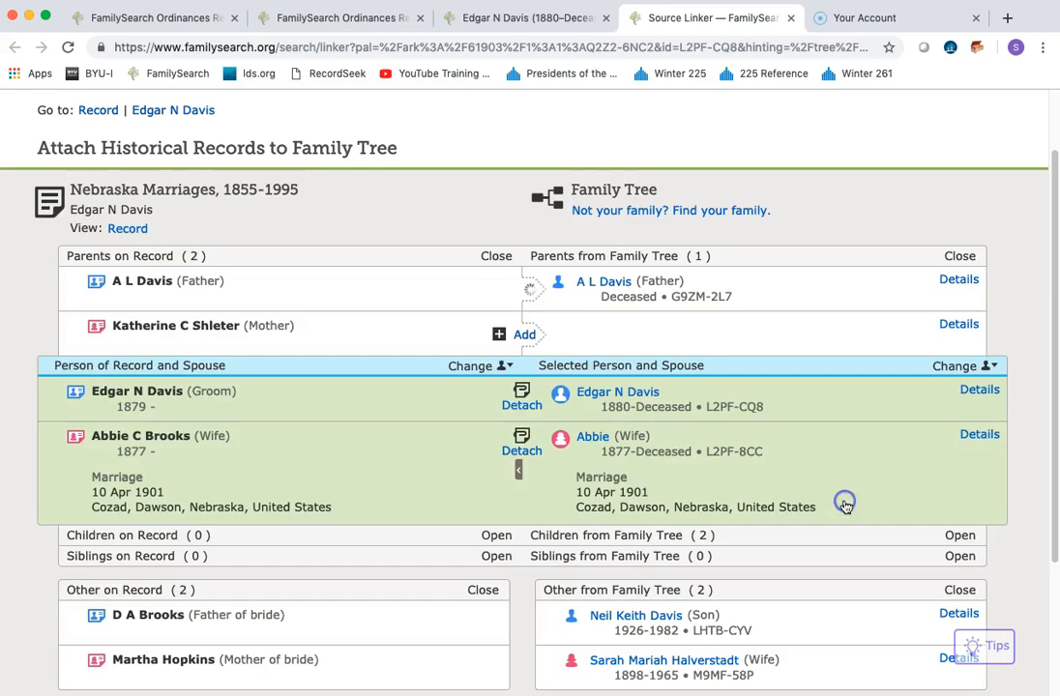
Add the groom's mother from the record as a new deceased person and attach the marriage source to her
{"action": "left_click", "coordinate": [527, 336]}
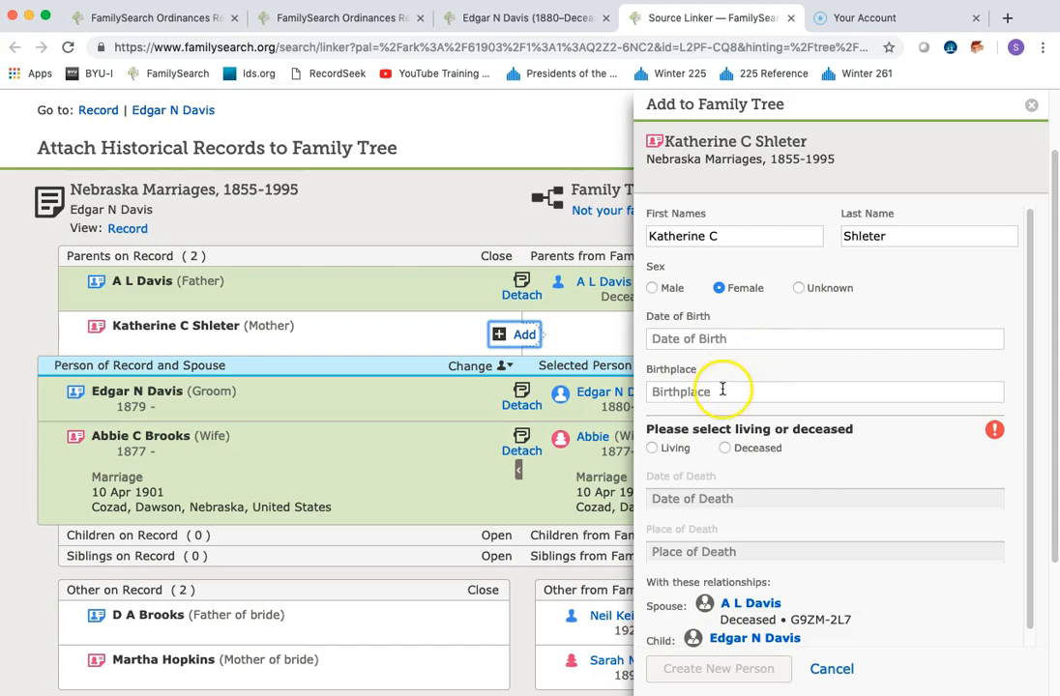
{"action": "left_click", "coordinate": [725, 448]}
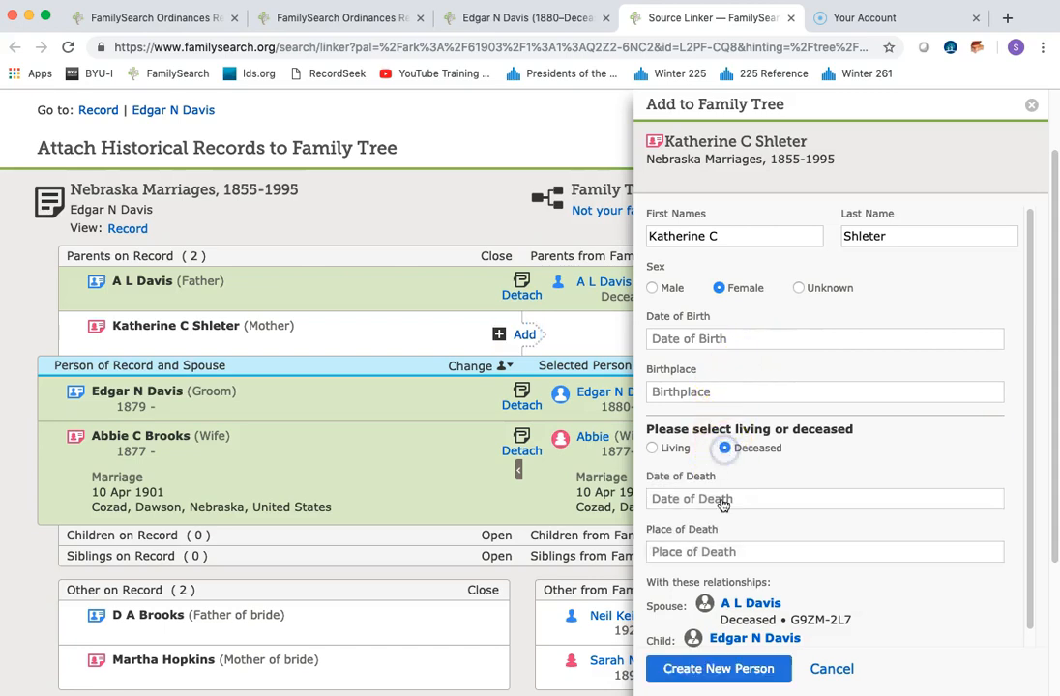
{"action": "left_click", "coordinate": [716, 667]}
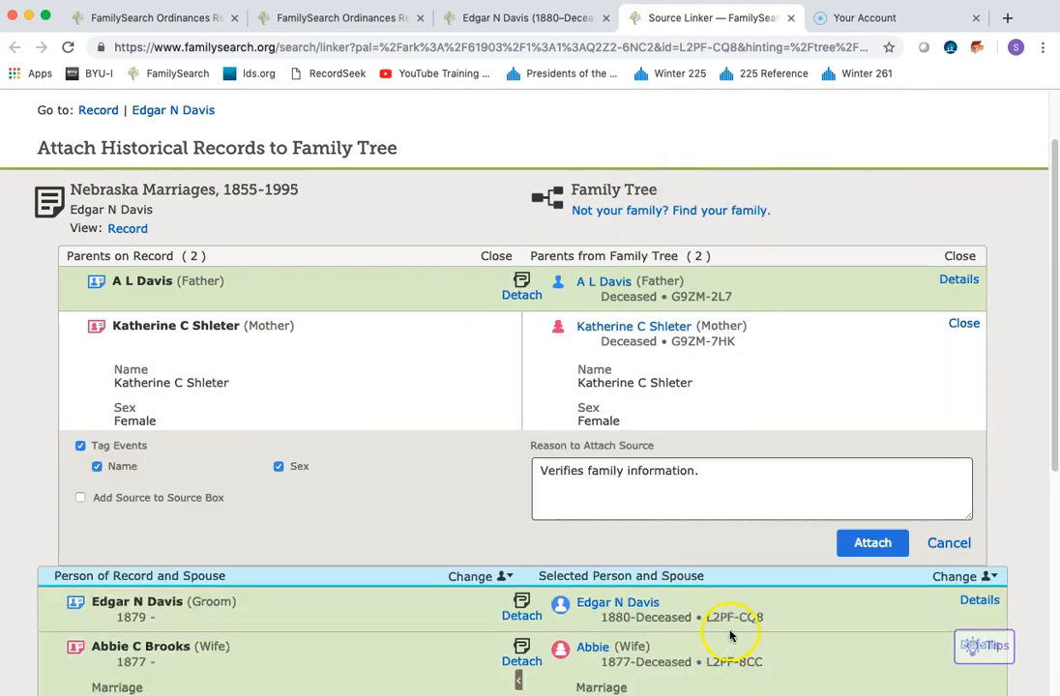
{"action": "left_click", "coordinate": [864, 539]}
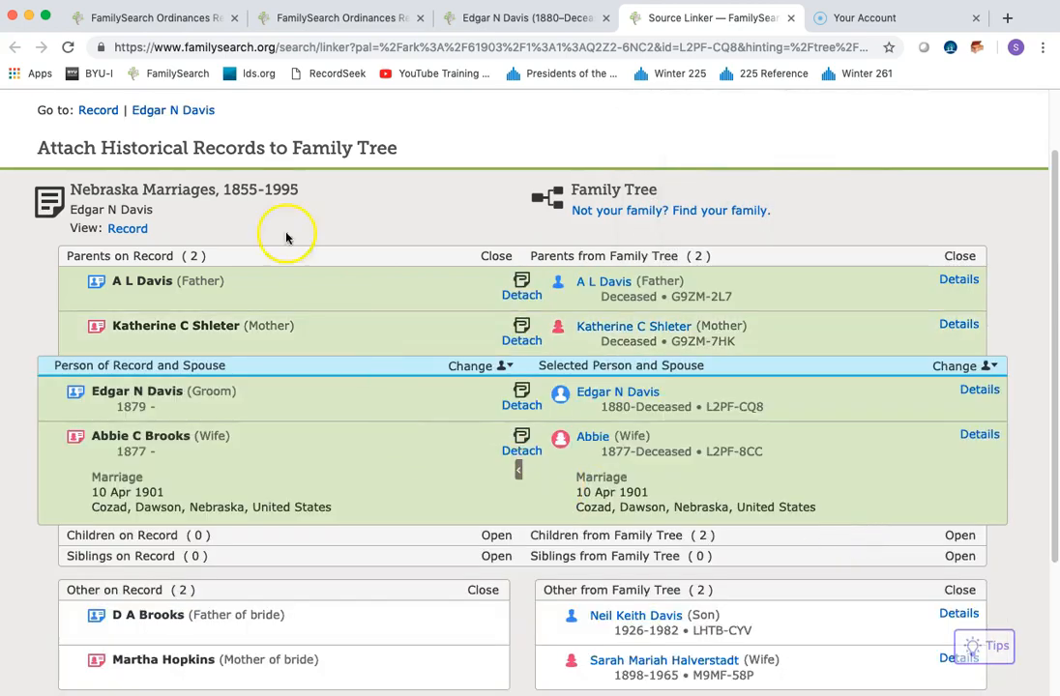
Return to the groom's person page, check his family members, and open the first wife's page in a separate tab
{"action": "left_click", "coordinate": [173, 110]}
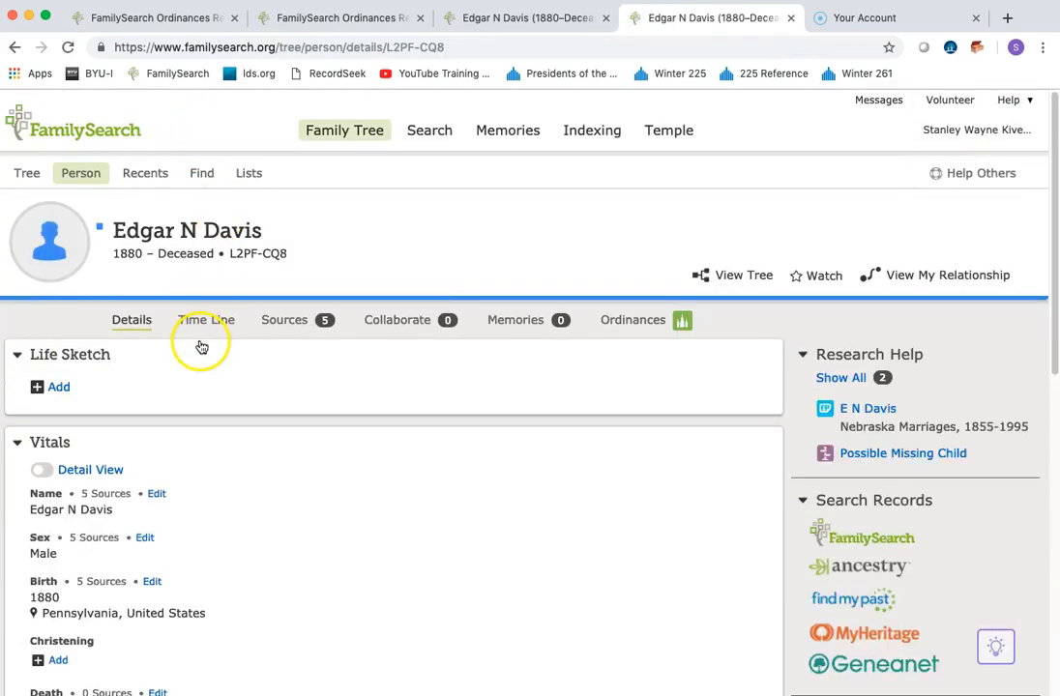
{"action": "scroll", "coordinate": [200, 344], "scroll_direction": "down", "scroll_amount": 5}
{"action": "scroll", "coordinate": [200, 344], "scroll_direction": "down", "scroll_amount": 6}
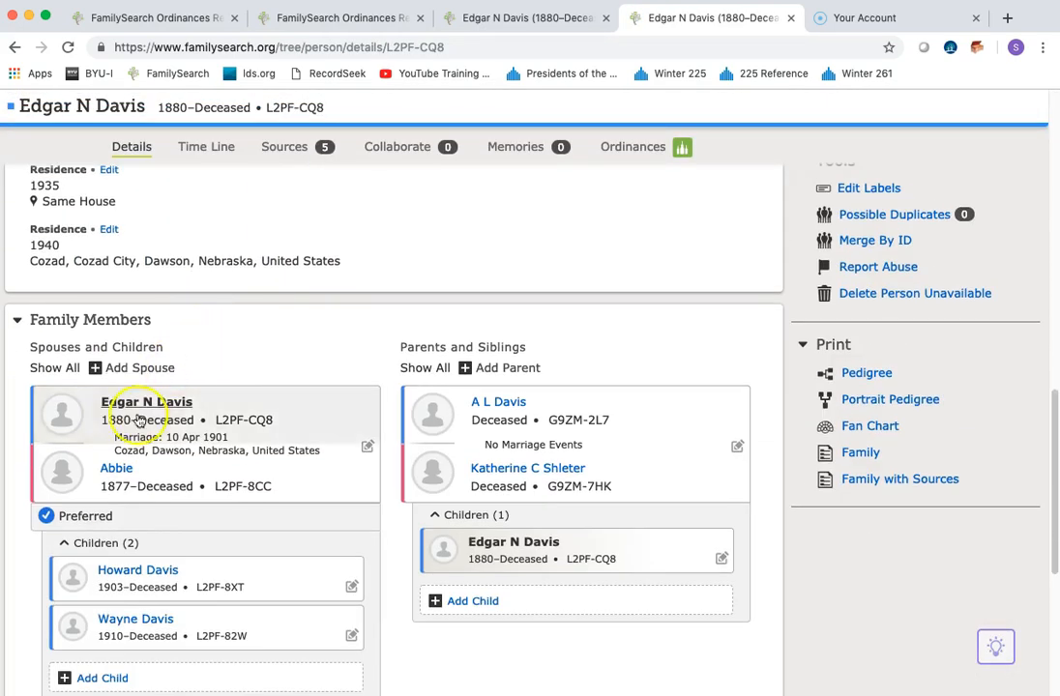
{"action": "right_click", "coordinate": [118, 476]}
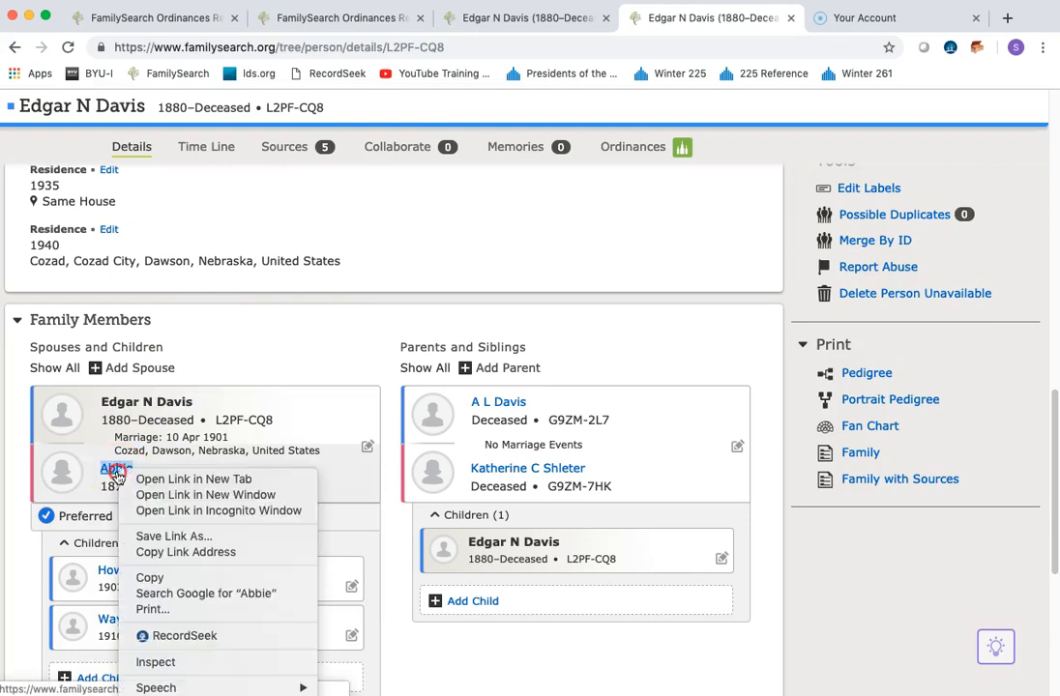
{"action": "left_click", "coordinate": [185, 481]}
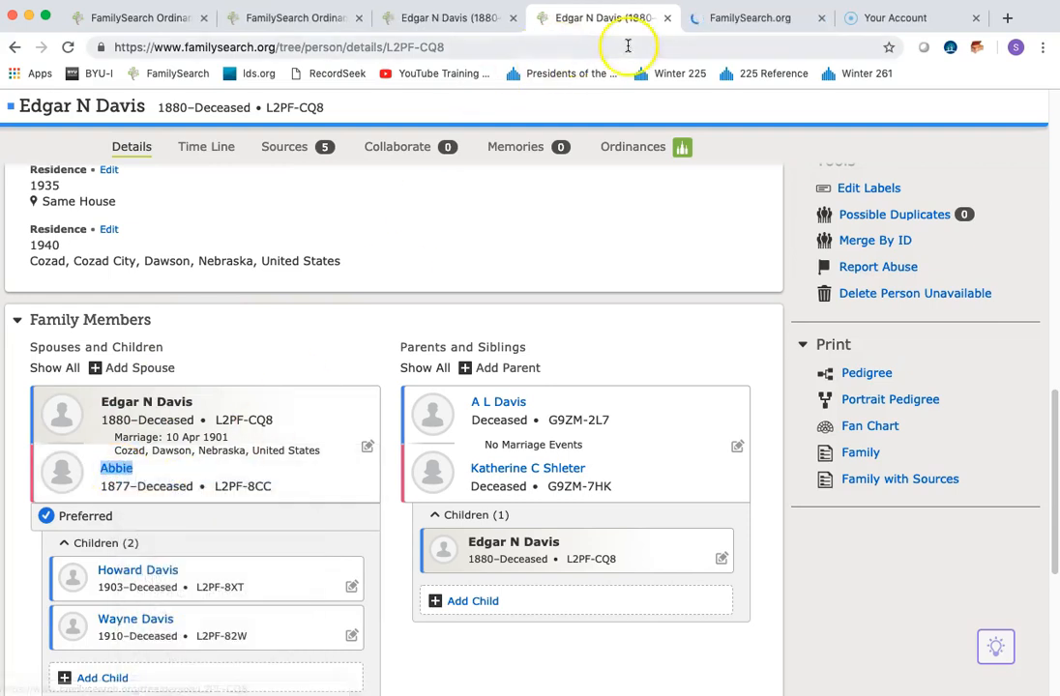
{"action": "left_click", "coordinate": [715, 24]}
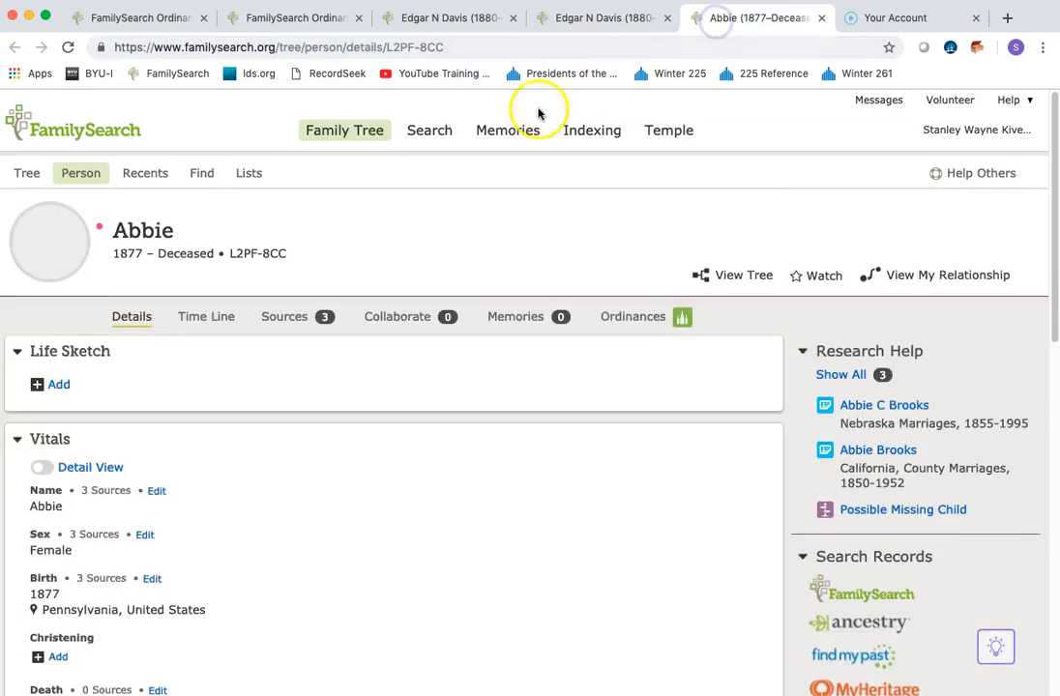
Add the wife's middle initial and maiden name from the marriage record, citing verification on that record as the reason, and save
{"action": "left_click", "coordinate": [156, 496]}
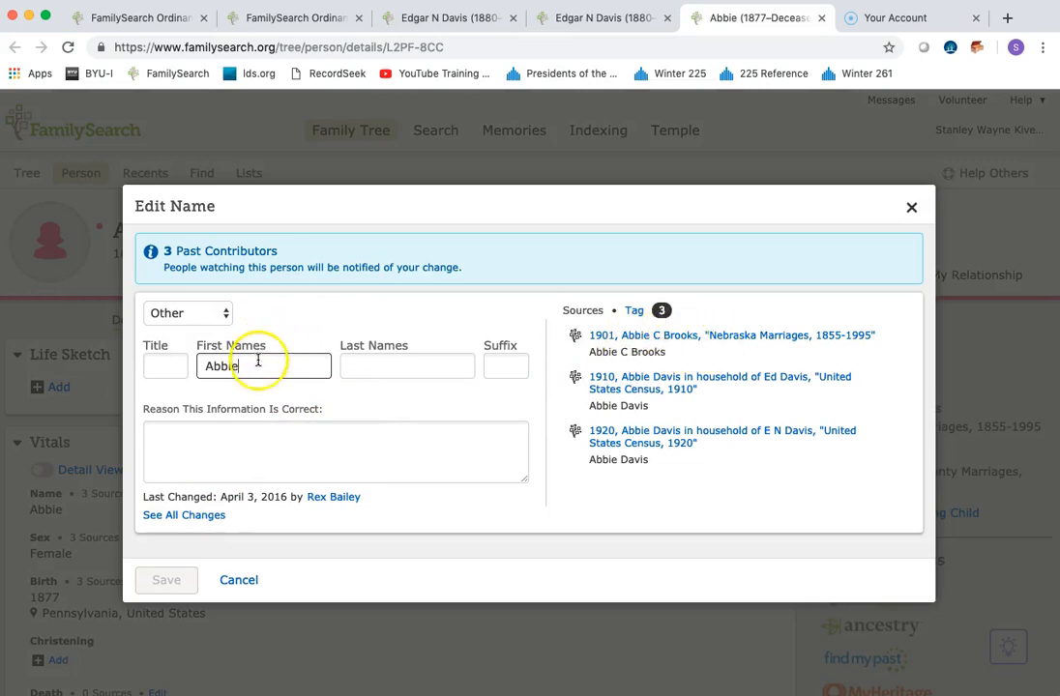
{"action": "left_click", "coordinate": [397, 366]}
{"action": "left_click", "coordinate": [247, 368]}
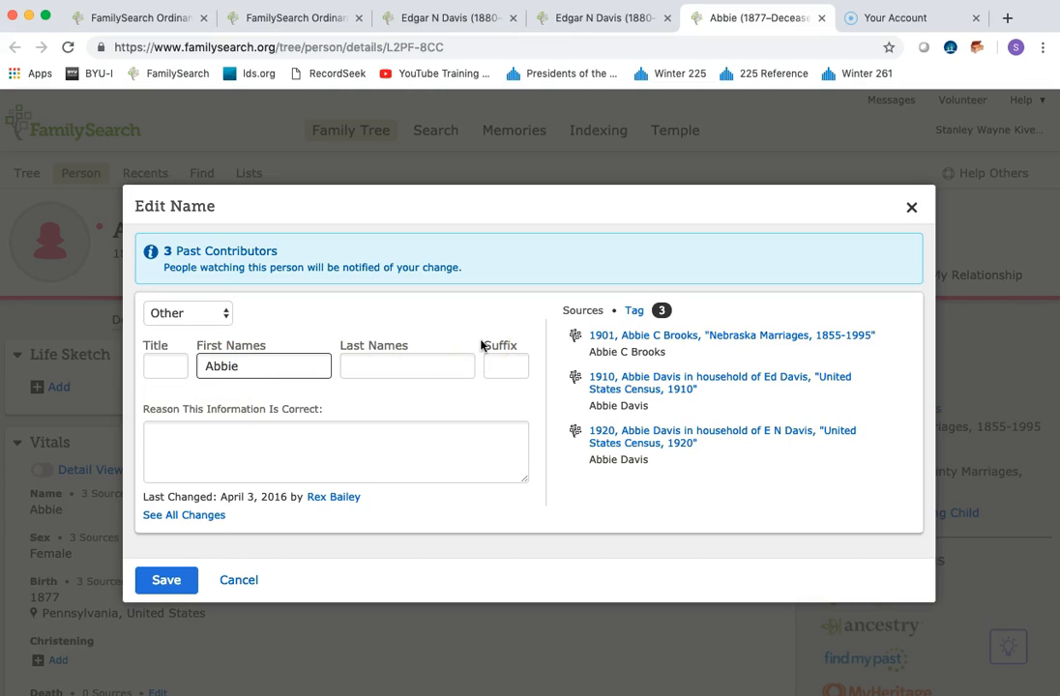
{"action": "left_click", "coordinate": [433, 356]}
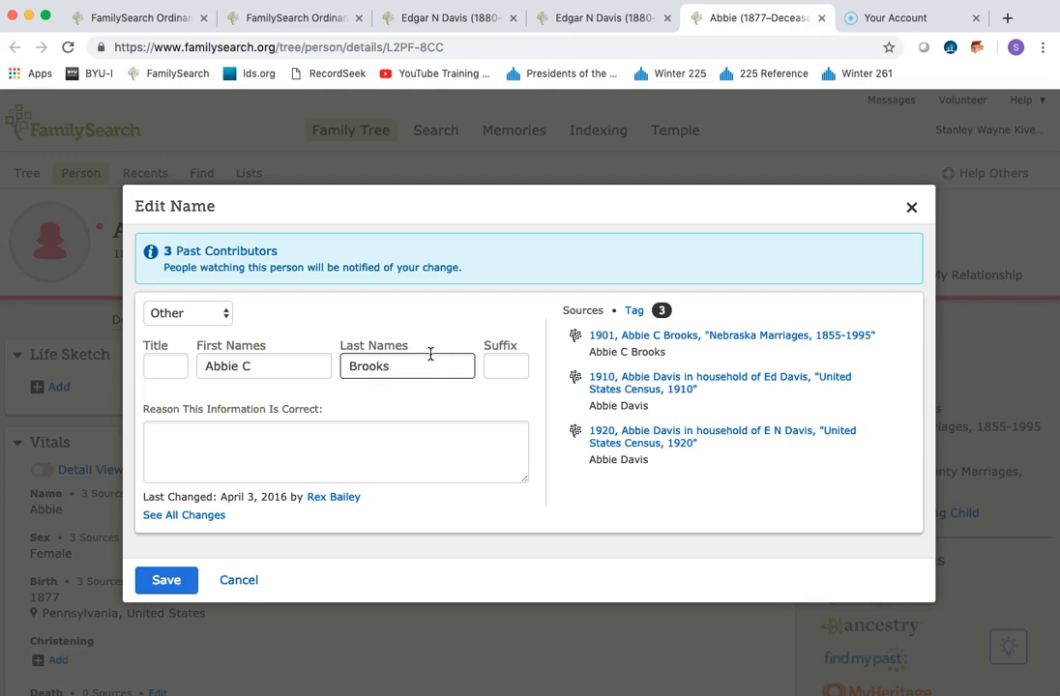
{"action": "left_click", "coordinate": [271, 435]}
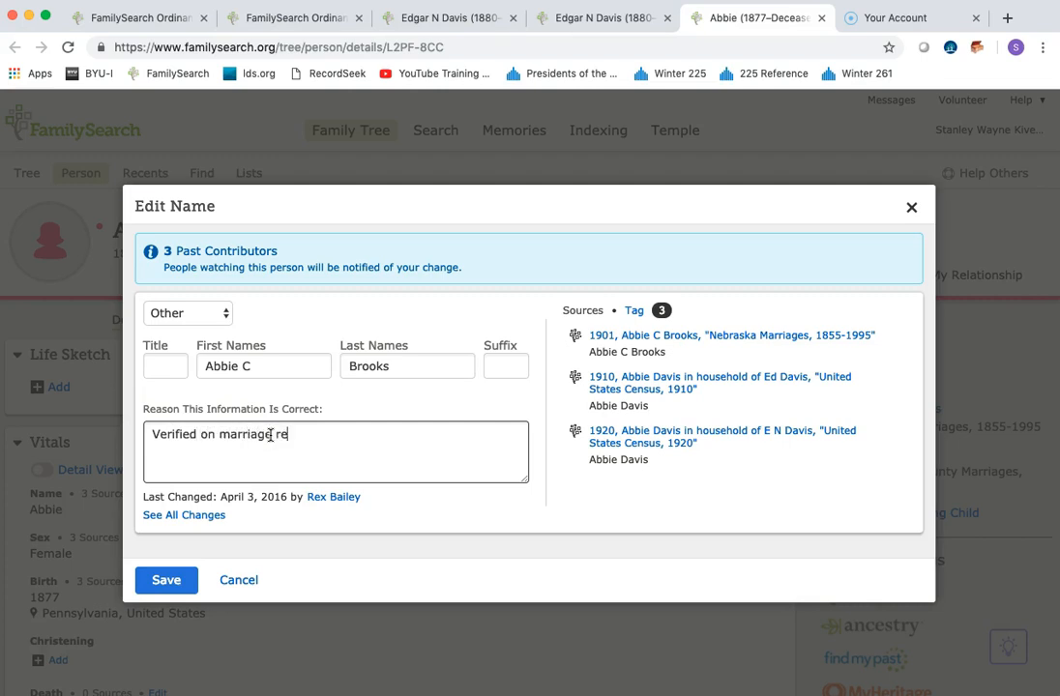
{"action": "left_click", "coordinate": [170, 579]}
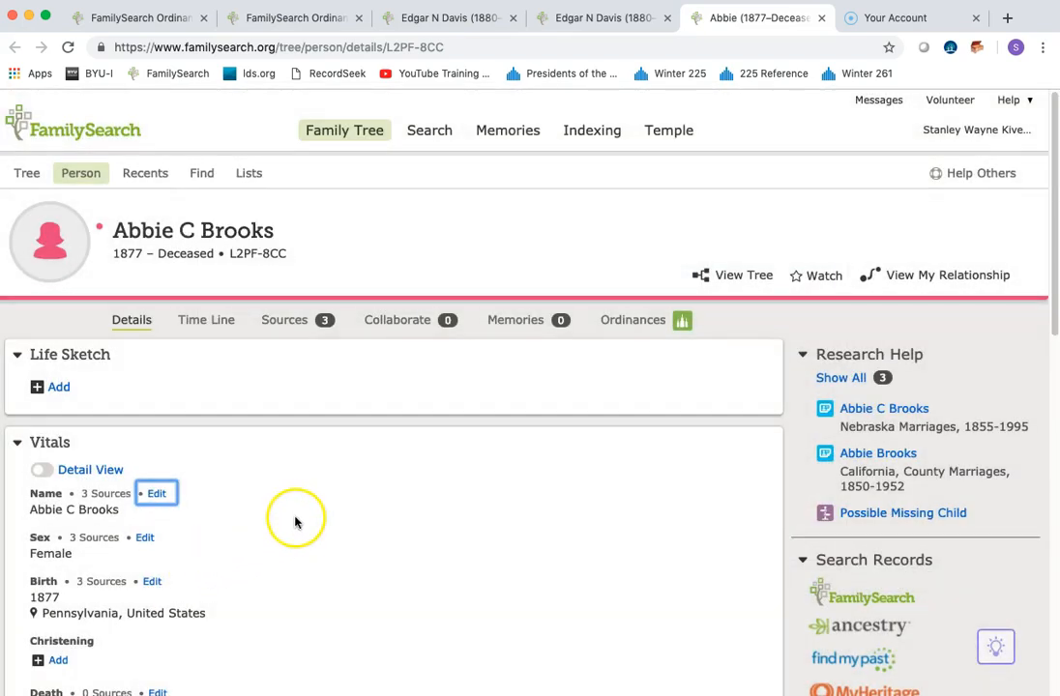
Open the first wife's marriage event from her couple relationship for editing and set the marriage date to the standardized 10 April 1901
{"action": "scroll", "coordinate": [295, 525], "scroll_direction": "down", "scroll_amount": 1}
{"action": "scroll", "coordinate": [295, 526], "scroll_direction": "down", "scroll_amount": 10}
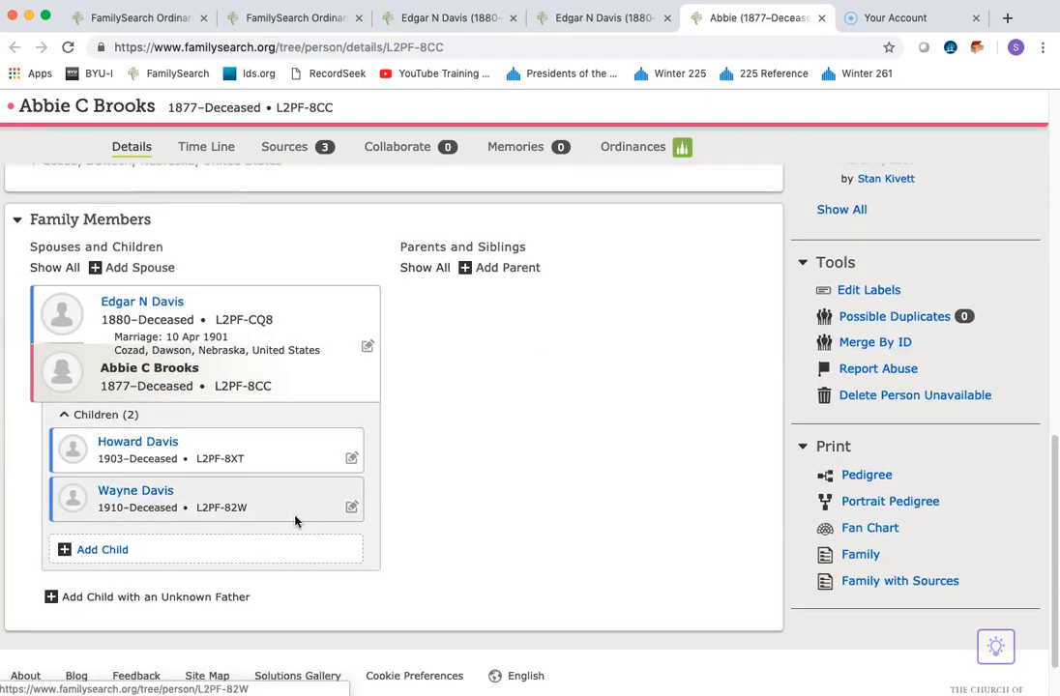
{"action": "scroll", "coordinate": [295, 523], "scroll_direction": "down", "scroll_amount": 3}
{"action": "left_click", "coordinate": [179, 331]}
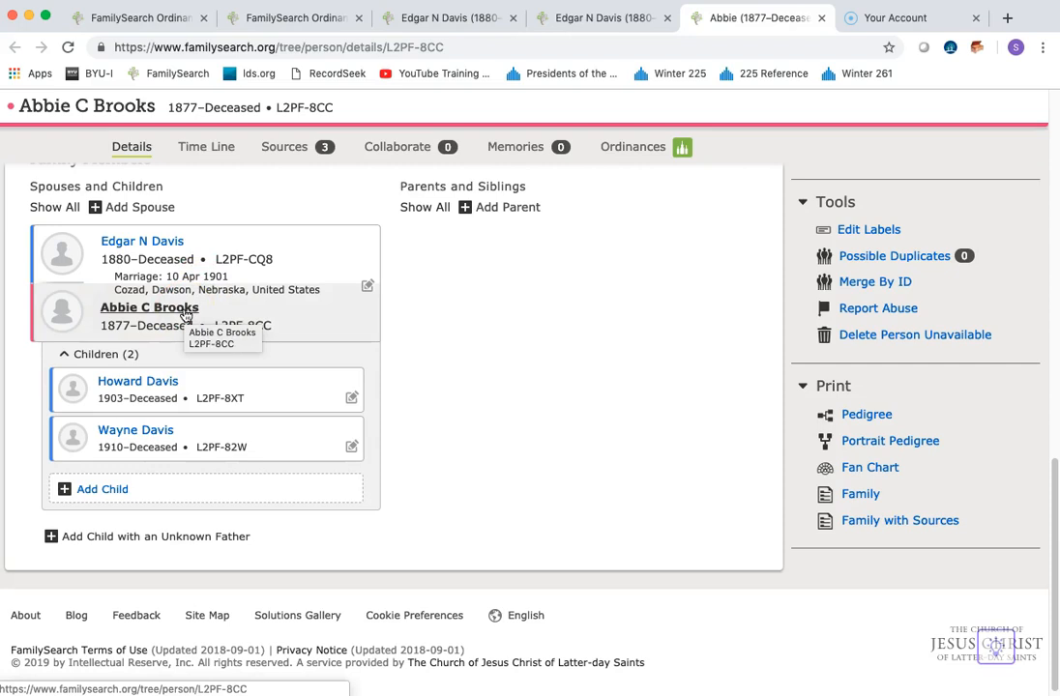
{"action": "left_click", "coordinate": [367, 286]}
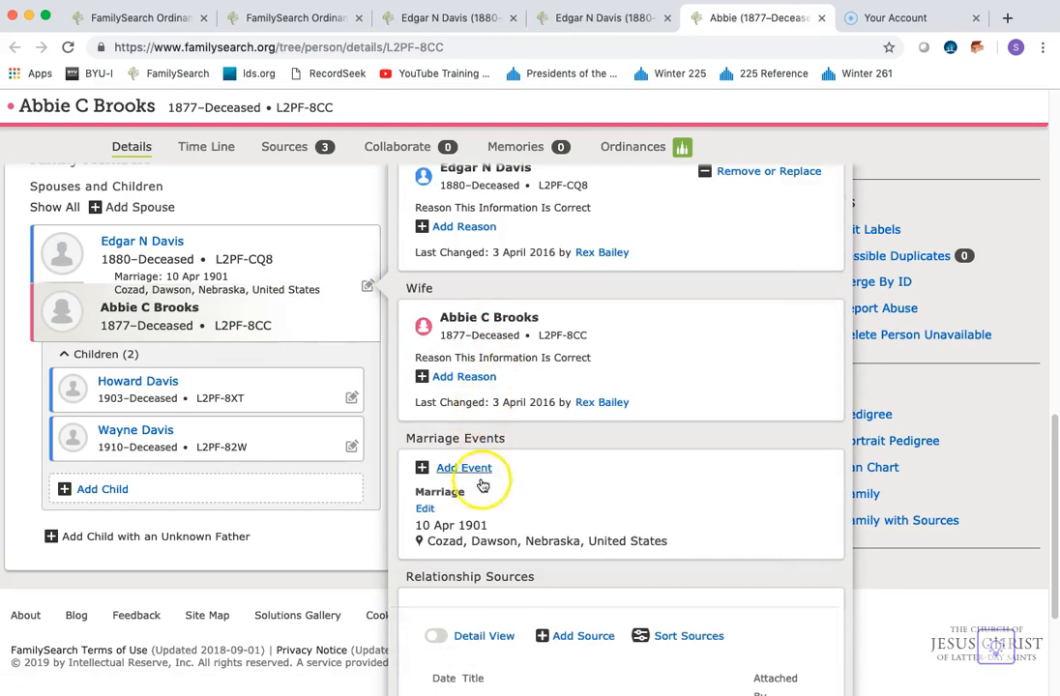
{"action": "left_click", "coordinate": [424, 509]}
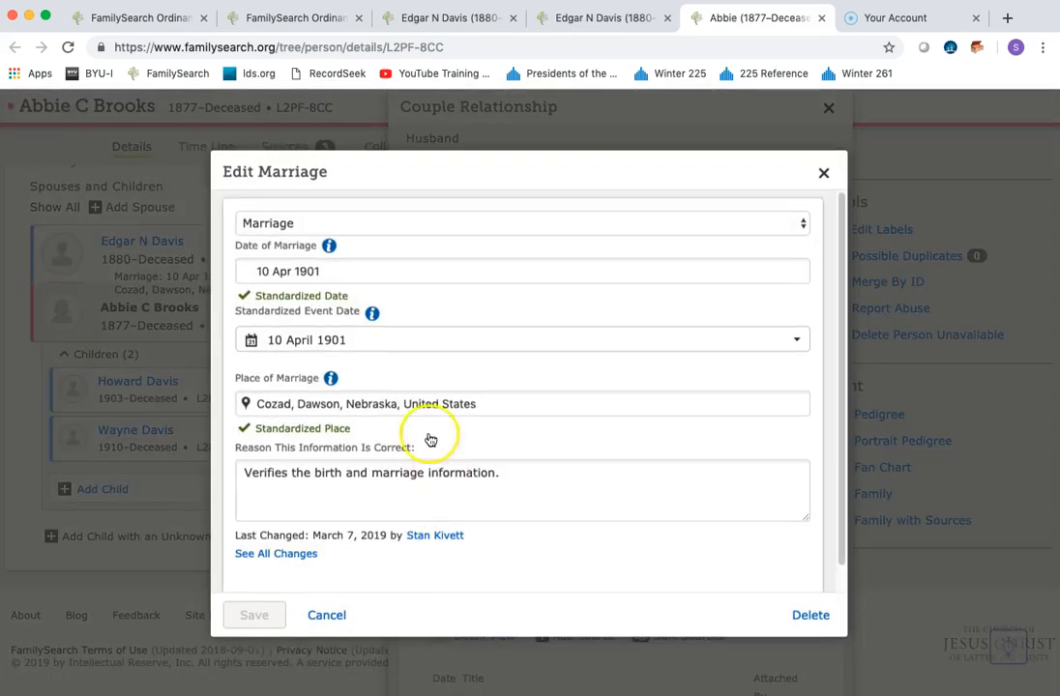
{"action": "left_click", "coordinate": [325, 271]}
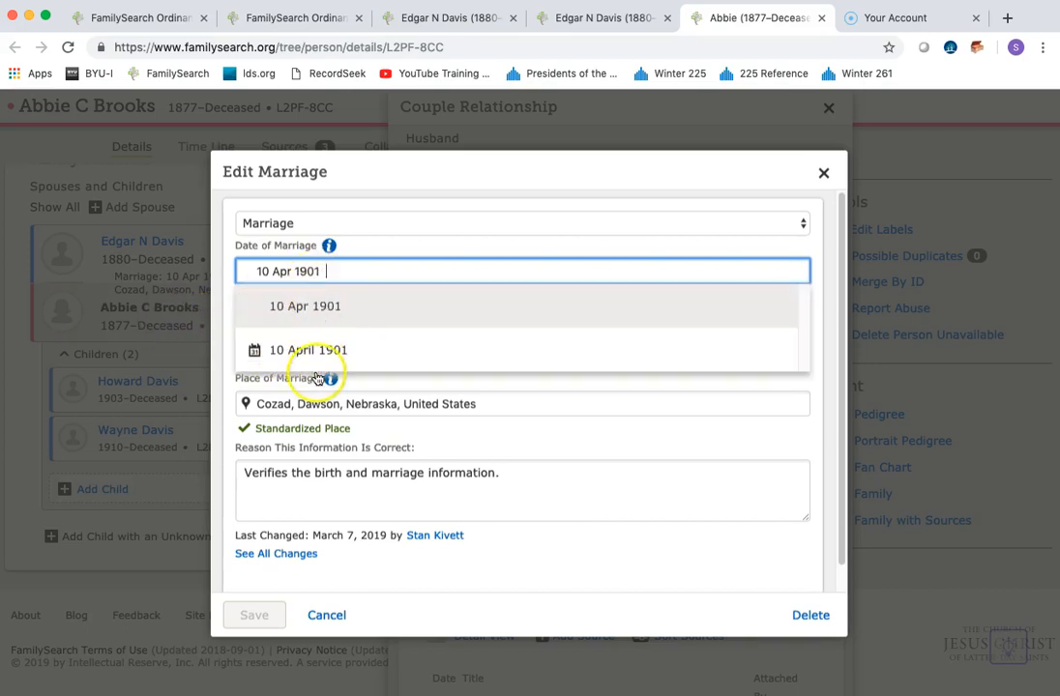
{"action": "left_click", "coordinate": [314, 352]}
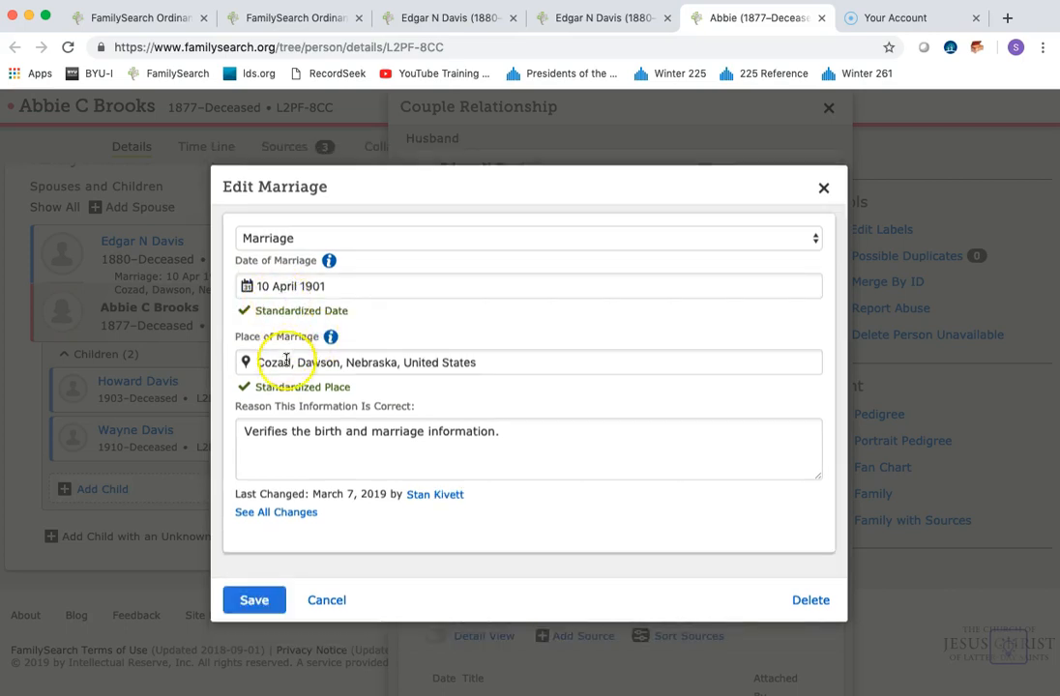
Append "Standardized." to the marriage event's reason, save the event, and close the couple relationship details
{"action": "left_click", "coordinate": [517, 432]}
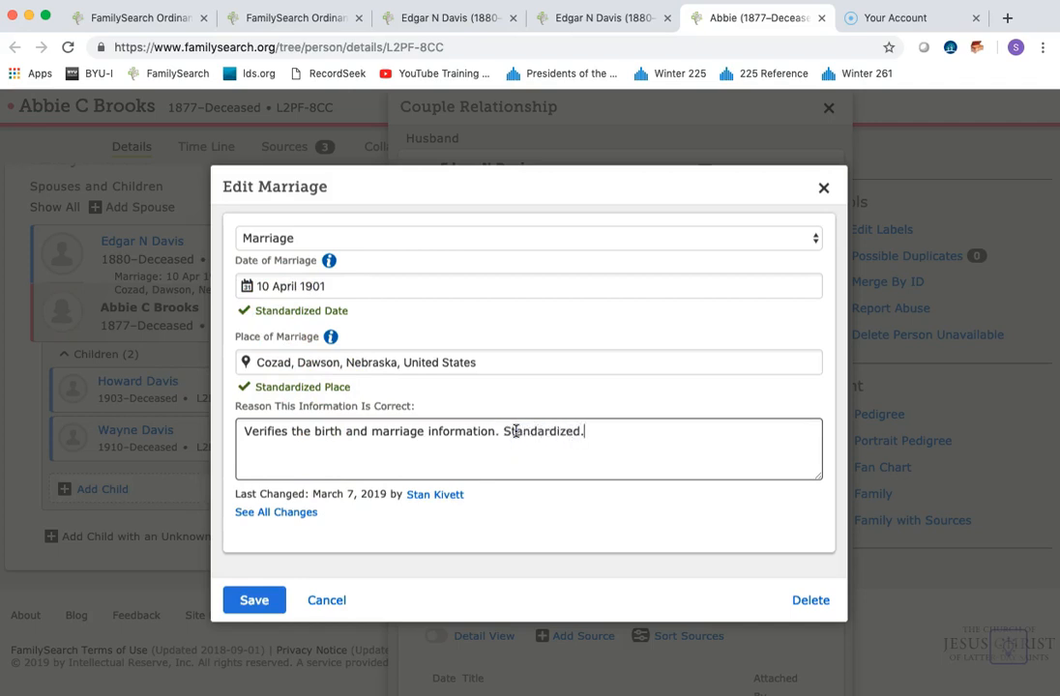
{"action": "left_click", "coordinate": [255, 600]}
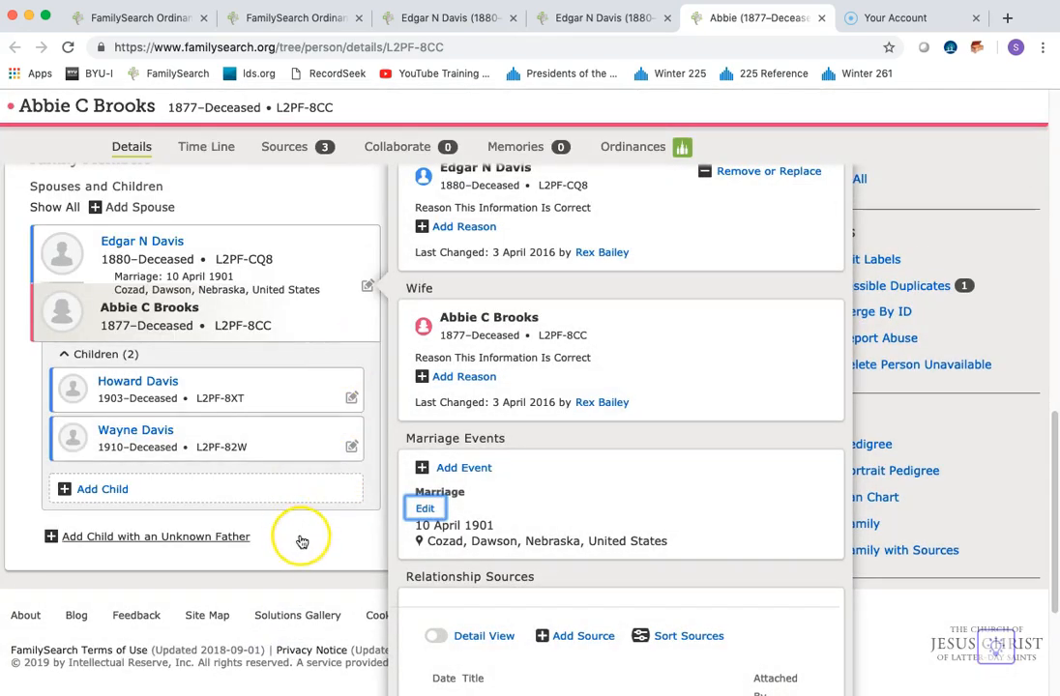
{"action": "left_click", "coordinate": [197, 623]}
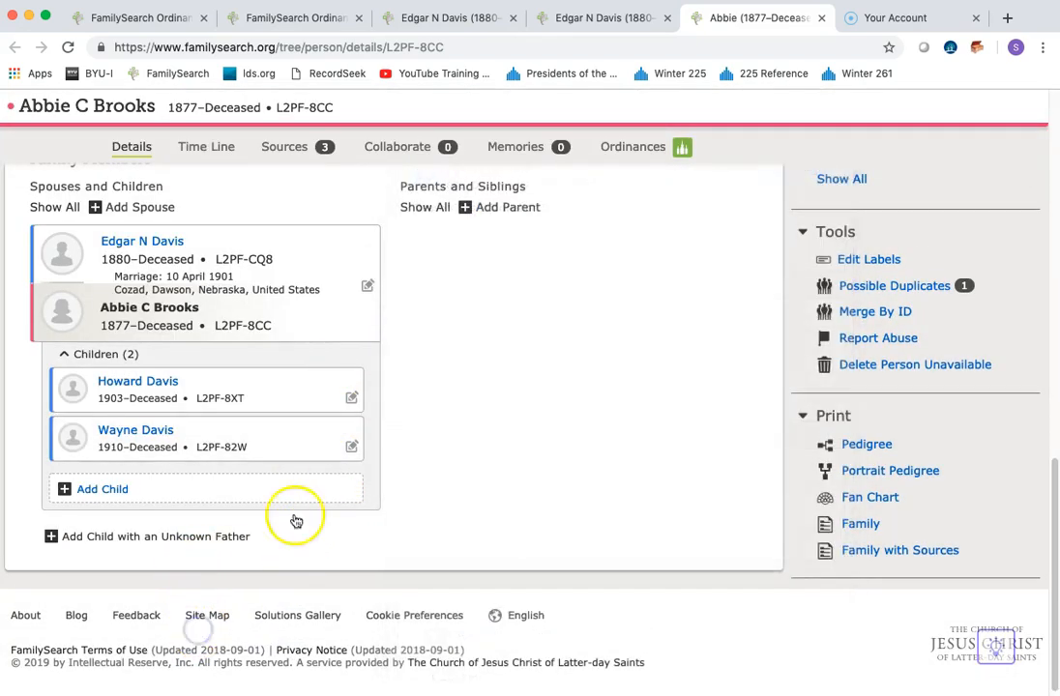
Return to the husband's person page, reload it, and review his parents, both marriages and children under Family Members
{"action": "scroll", "coordinate": [377, 416], "scroll_direction": "up", "scroll_amount": 4}
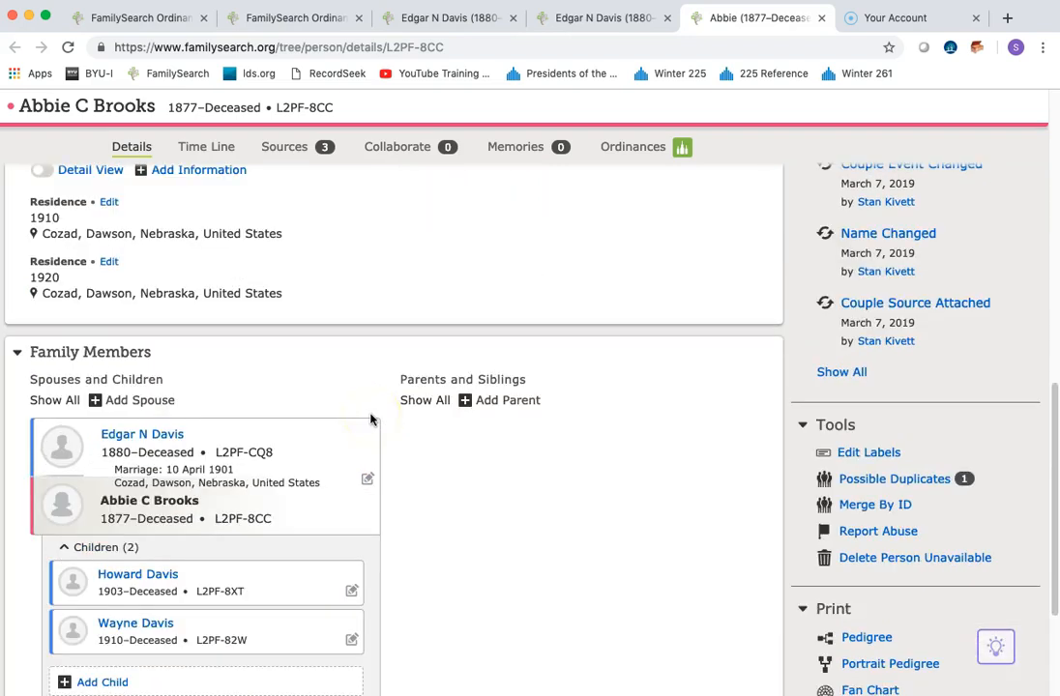
{"action": "scroll", "coordinate": [370, 418], "scroll_direction": "up", "scroll_amount": 1}
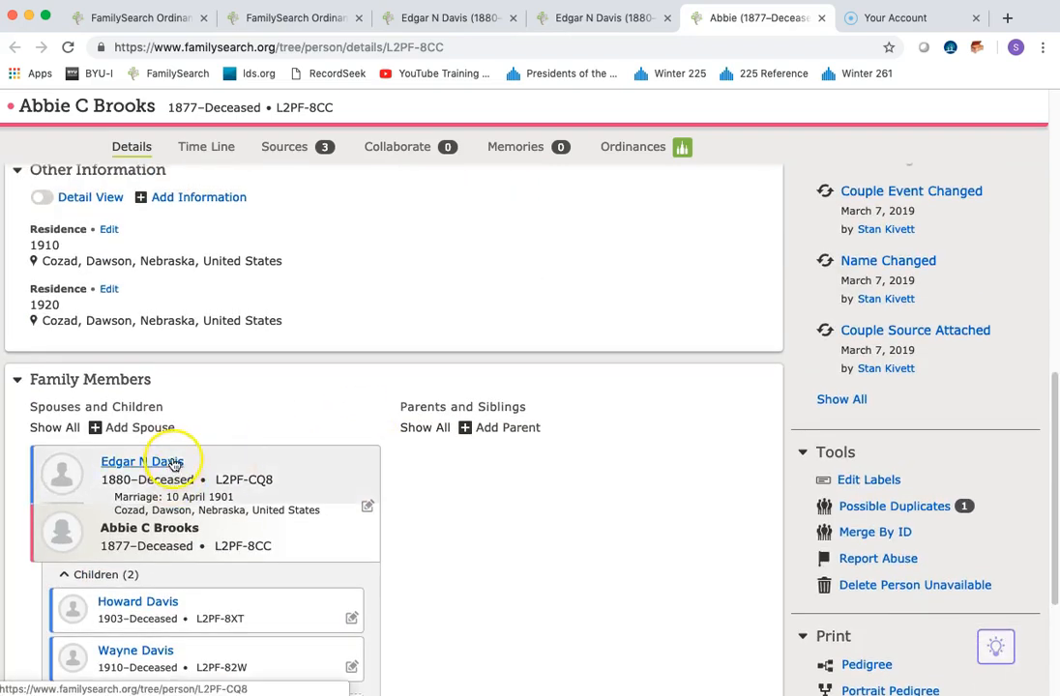
{"action": "left_click", "coordinate": [572, 17]}
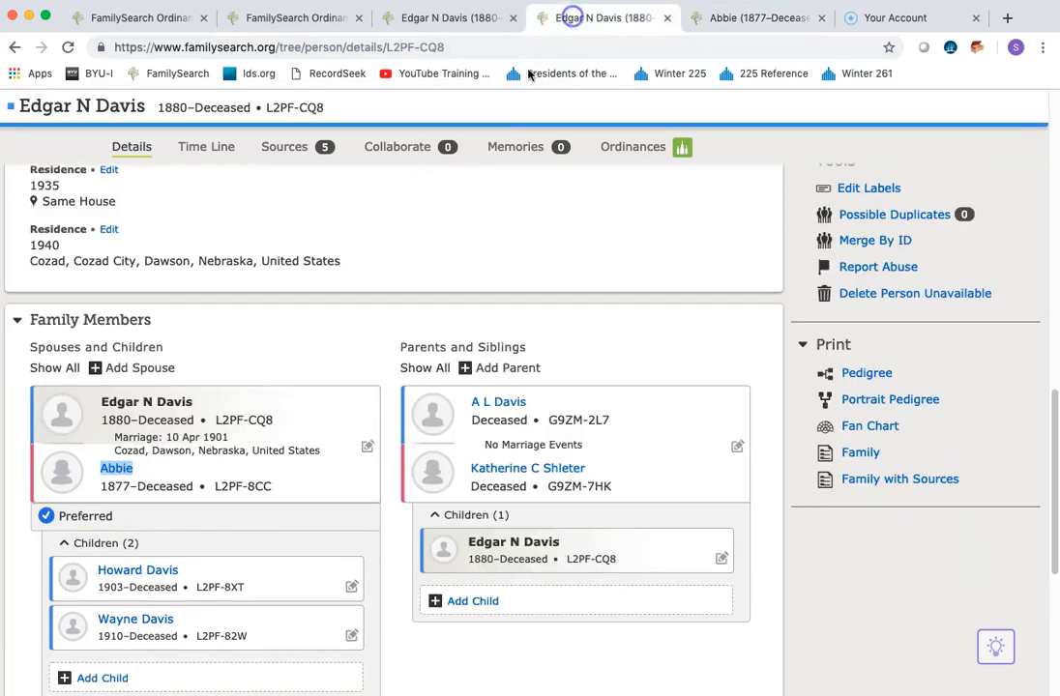
{"action": "left_click", "coordinate": [69, 48]}
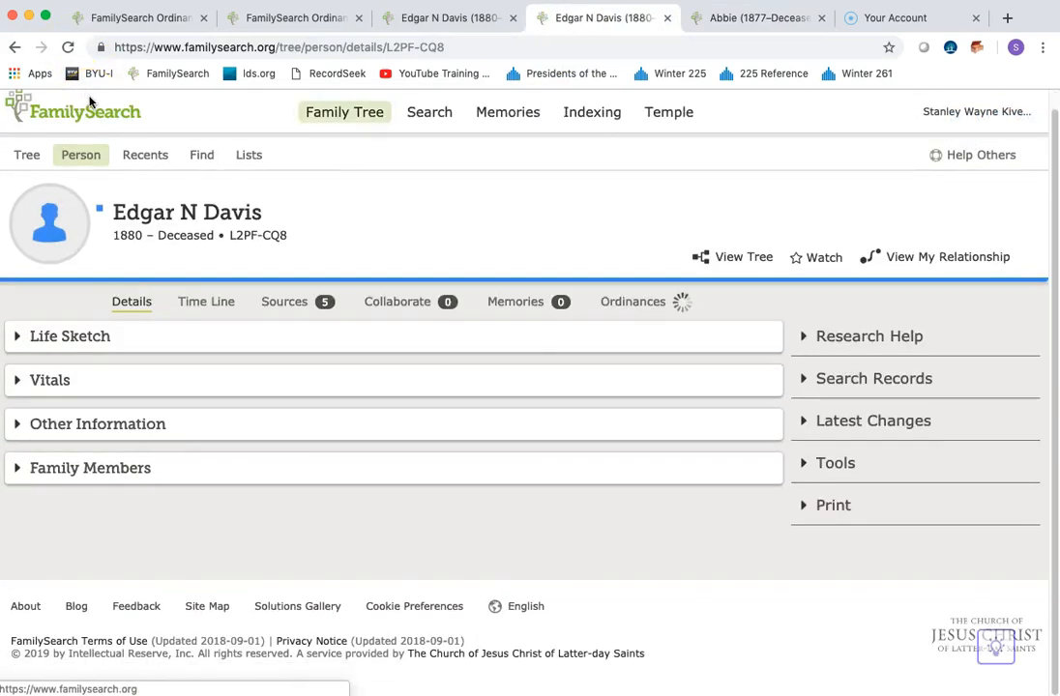
{"action": "scroll", "coordinate": [312, 542], "scroll_direction": "down", "scroll_amount": 5}
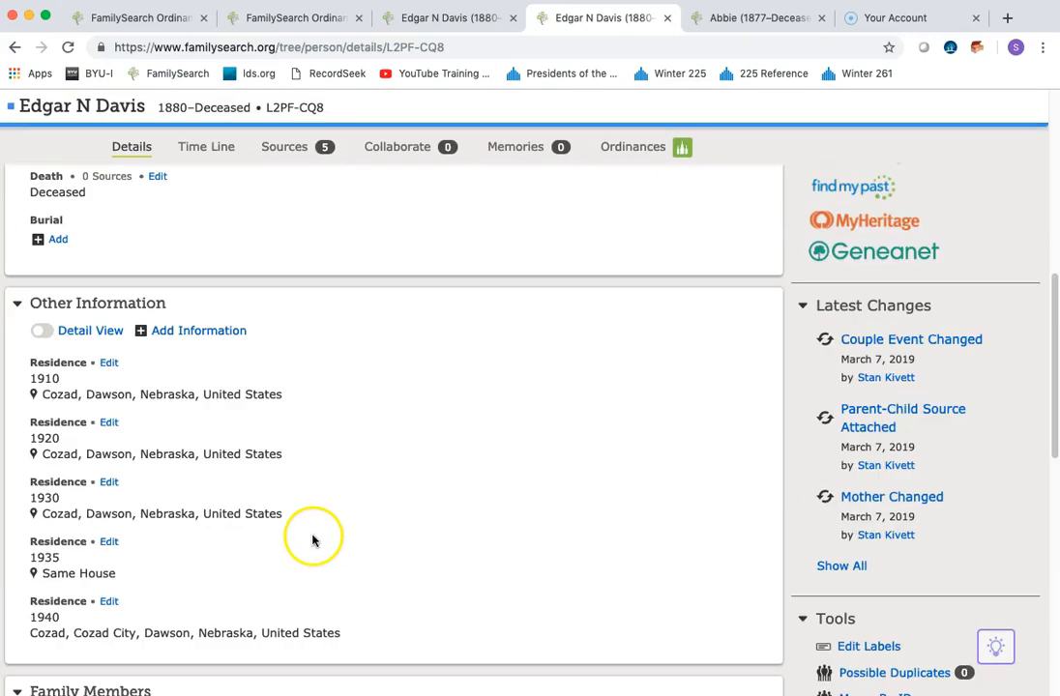
{"action": "scroll", "coordinate": [312, 540], "scroll_direction": "down", "scroll_amount": 10}
{"action": "scroll", "coordinate": [314, 535], "scroll_direction": "up", "scroll_amount": 7}
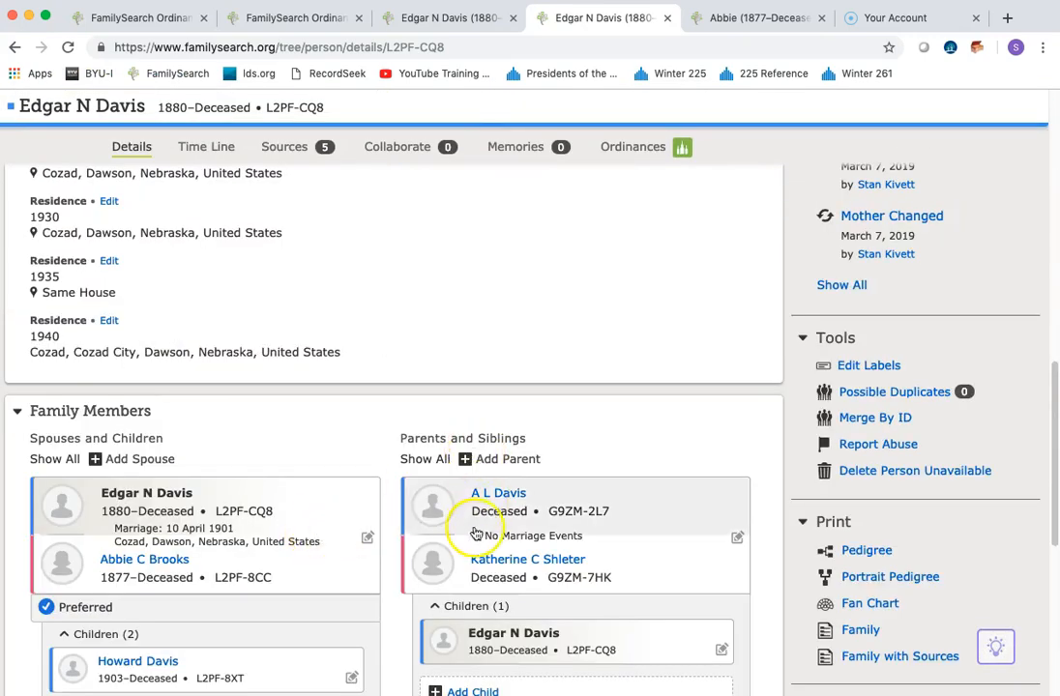
{"action": "scroll", "coordinate": [494, 556], "scroll_direction": "down", "scroll_amount": 3}
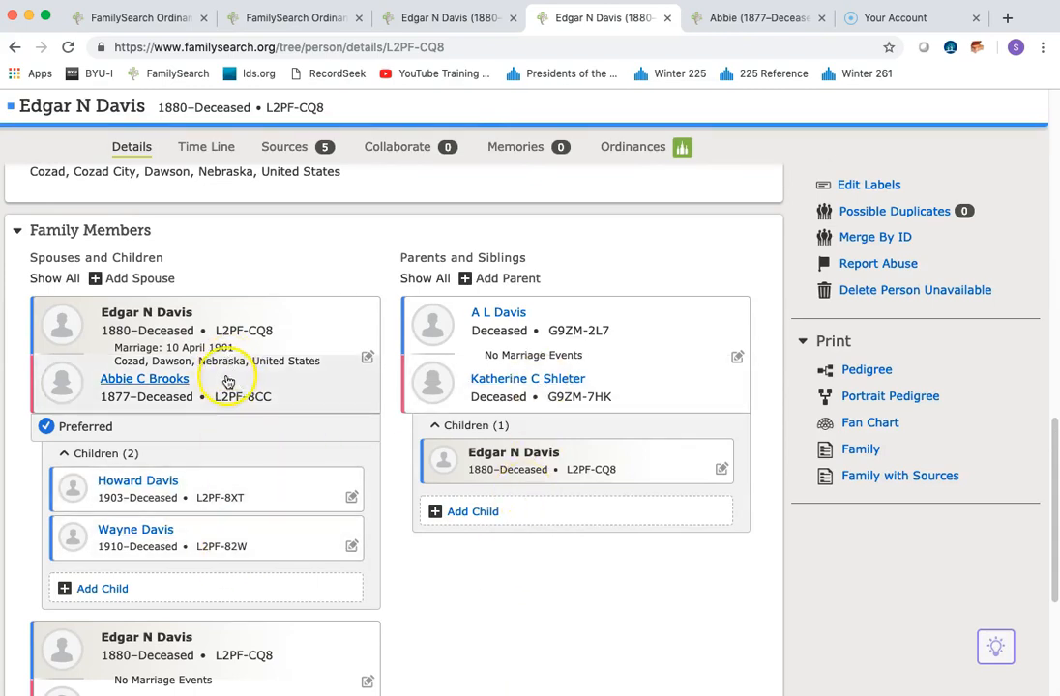
{"action": "scroll", "coordinate": [225, 377], "scroll_direction": "down", "scroll_amount": 2}
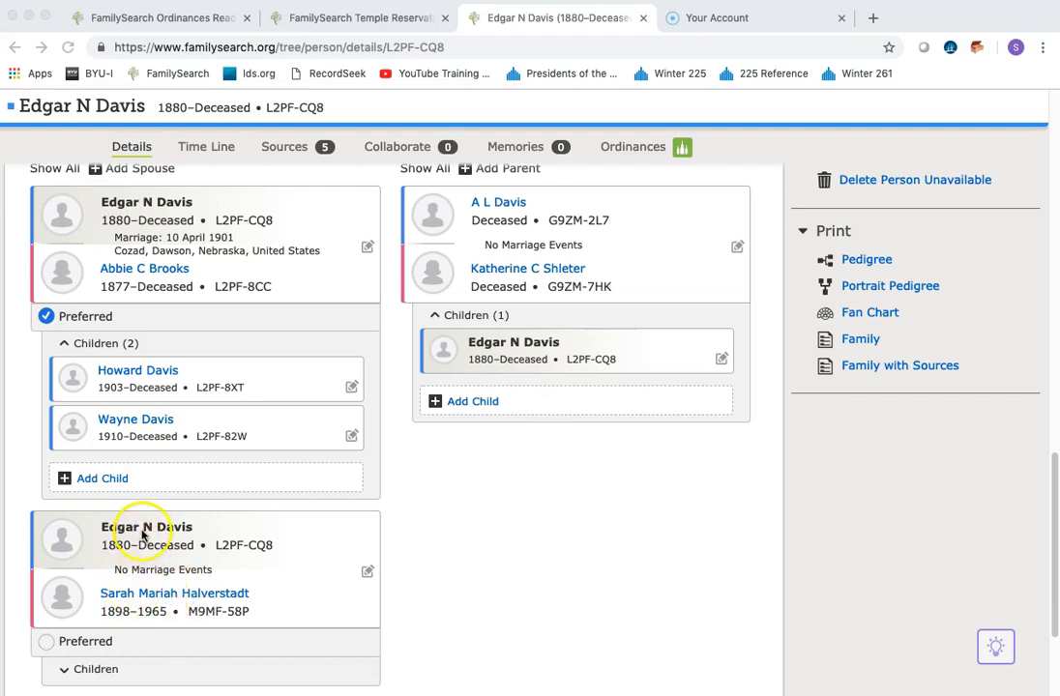
Open the second wife's person page in a separate tab from the husband's family list and switch to it
{"action": "left_click", "coordinate": [164, 599]}
{"action": "left_click", "coordinate": [163, 599]}
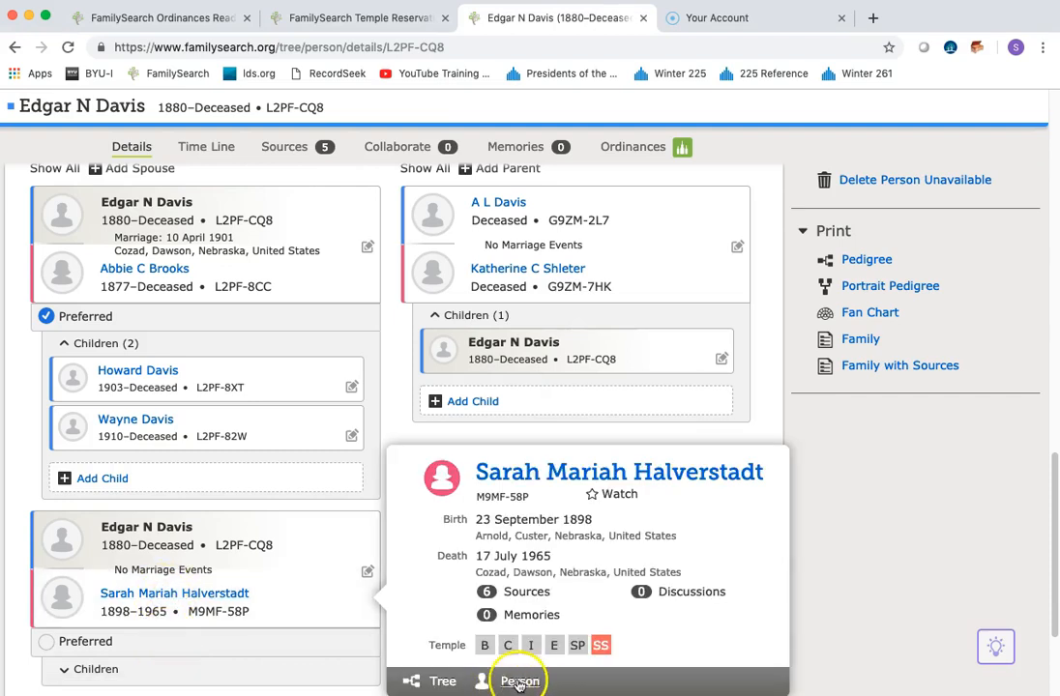
{"action": "right_click", "coordinate": [520, 682]}
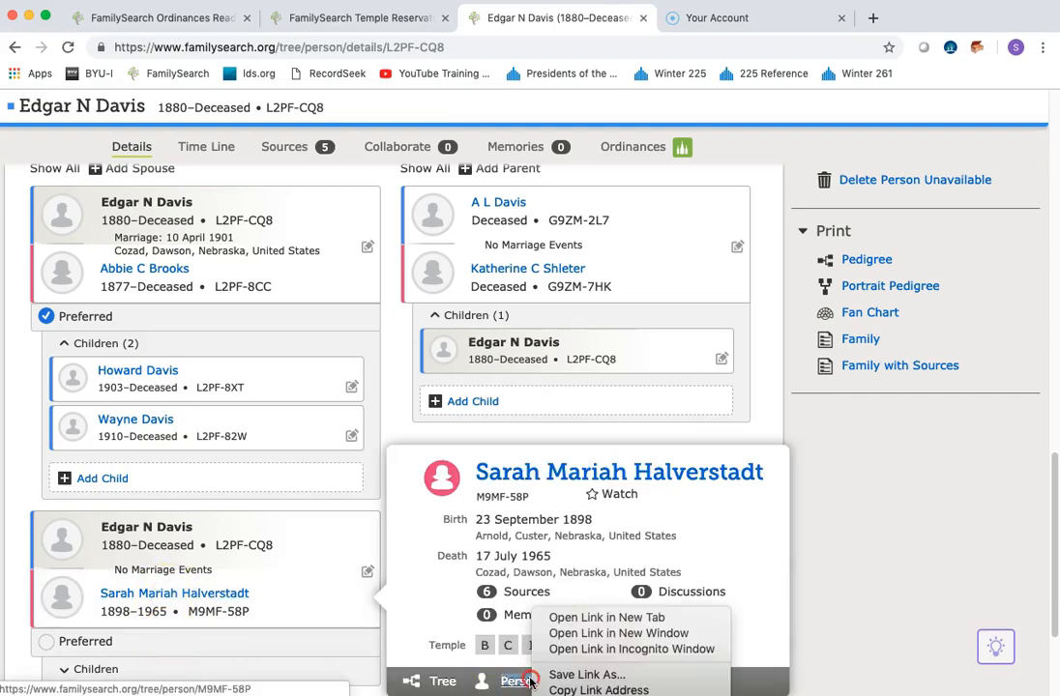
{"action": "left_click", "coordinate": [584, 620]}
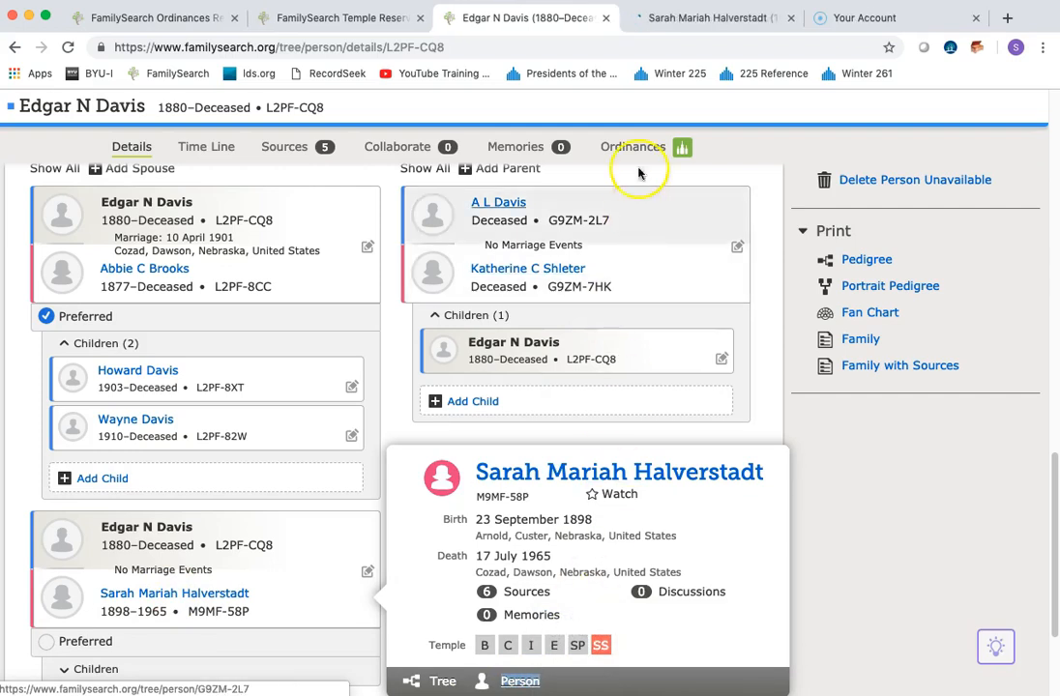
{"action": "left_click", "coordinate": [658, 18]}
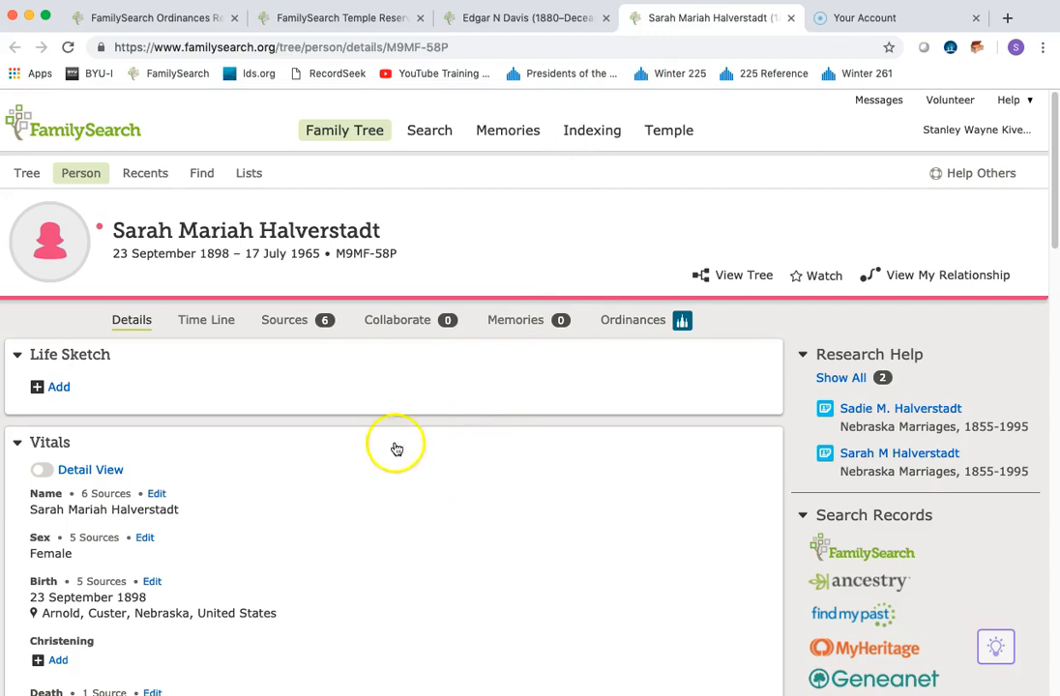
Review the second wife's attached sources and examine the indexed details of her 1965 Find A Grave Index entry
{"action": "left_click", "coordinate": [298, 322]}
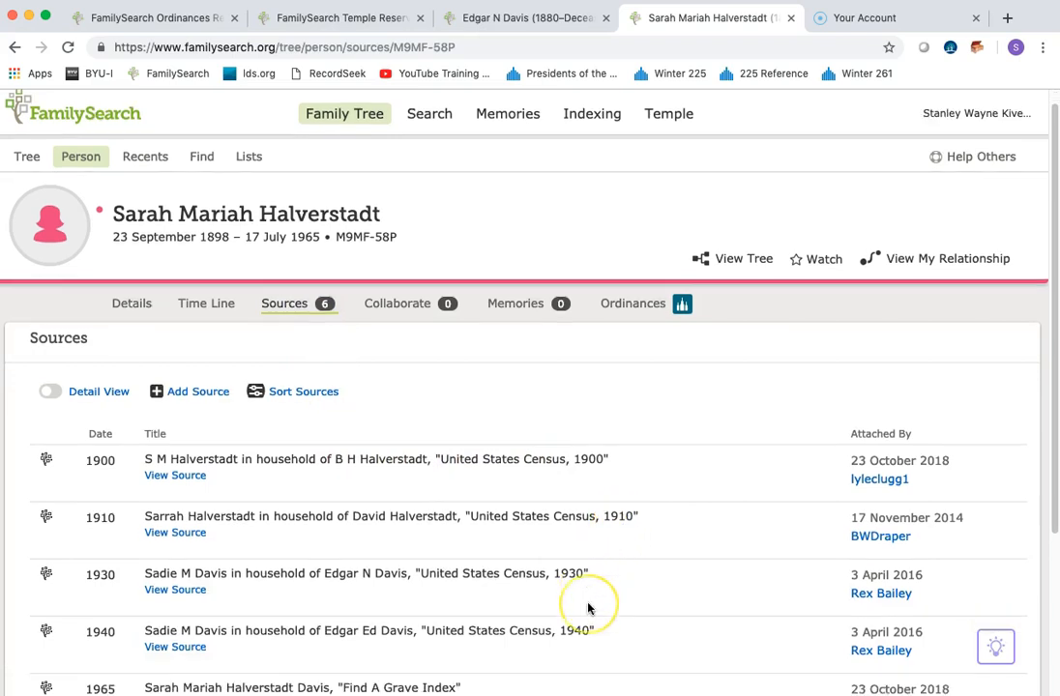
{"action": "scroll", "coordinate": [587, 611], "scroll_direction": "down", "scroll_amount": 2}
{"action": "scroll", "coordinate": [587, 607], "scroll_direction": "down", "scroll_amount": 2}
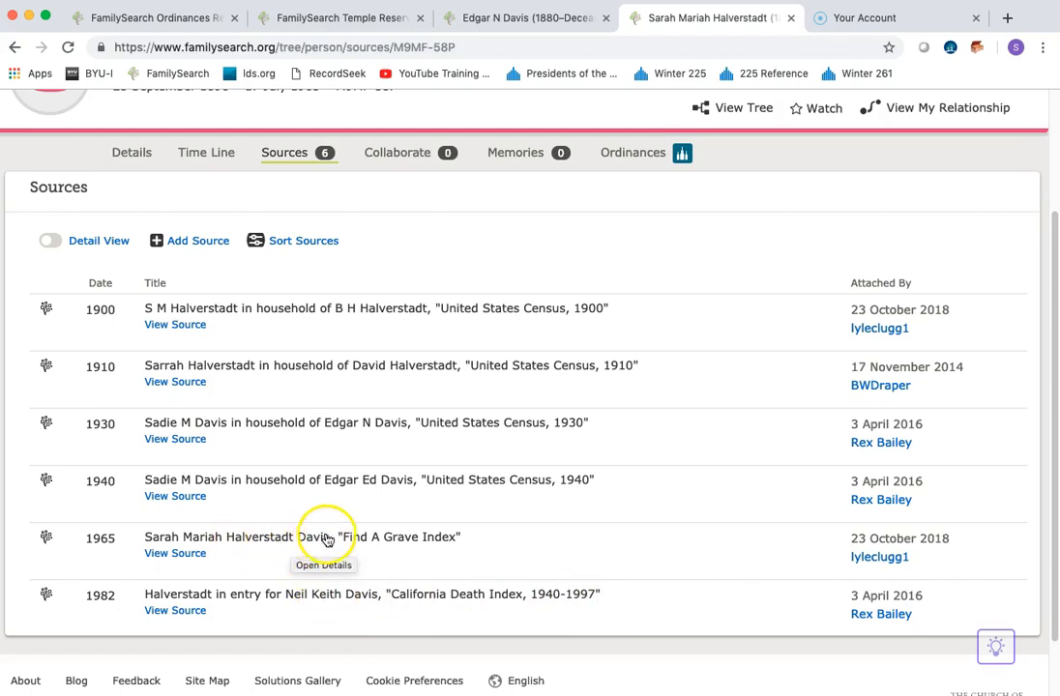
{"action": "left_click", "coordinate": [194, 558]}
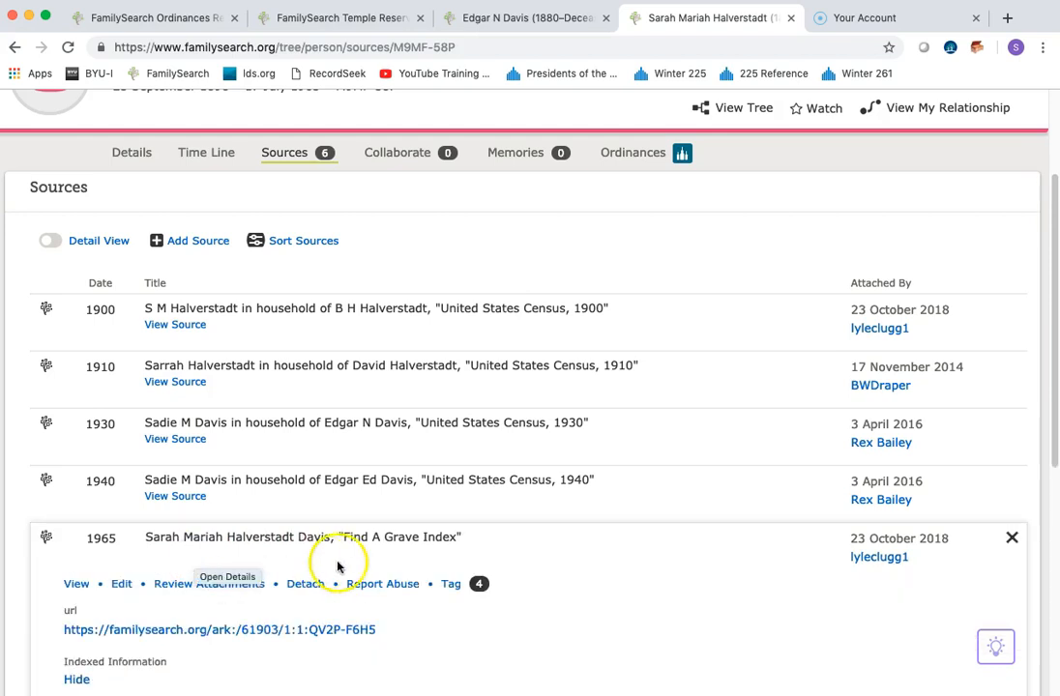
{"action": "scroll", "coordinate": [351, 567], "scroll_direction": "down", "scroll_amount": 2}
{"action": "scroll", "coordinate": [353, 566], "scroll_direction": "down", "scroll_amount": 5}
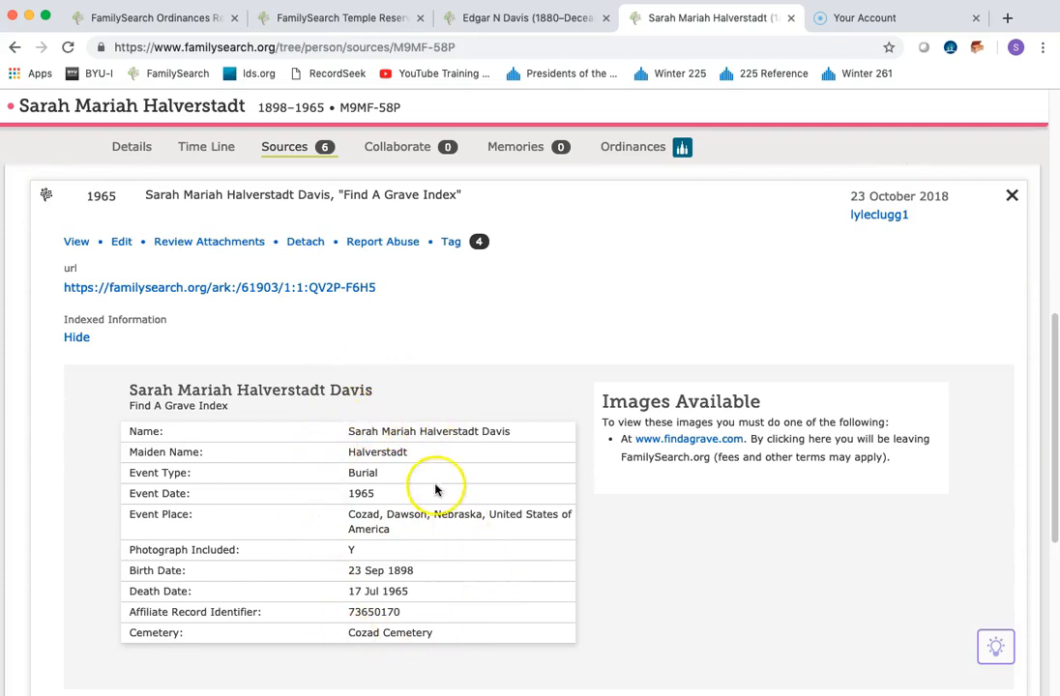
View her memorial on Find A Grave, examine the enlarged headstone photo, and close the memorial page
{"action": "left_click", "coordinate": [670, 440]}
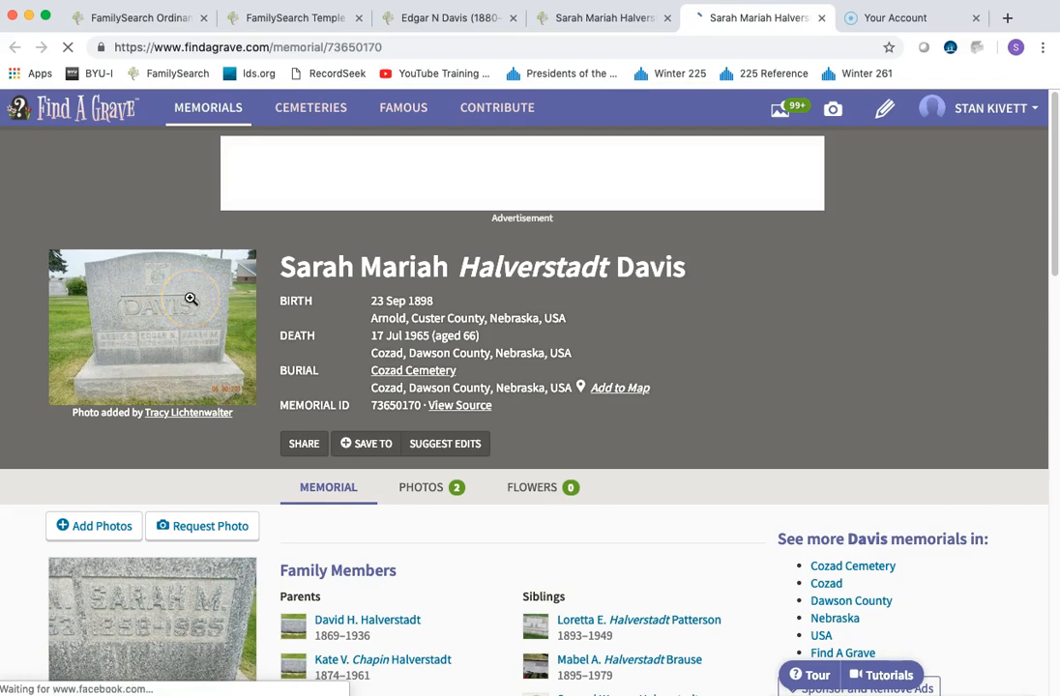
{"action": "left_click", "coordinate": [183, 314]}
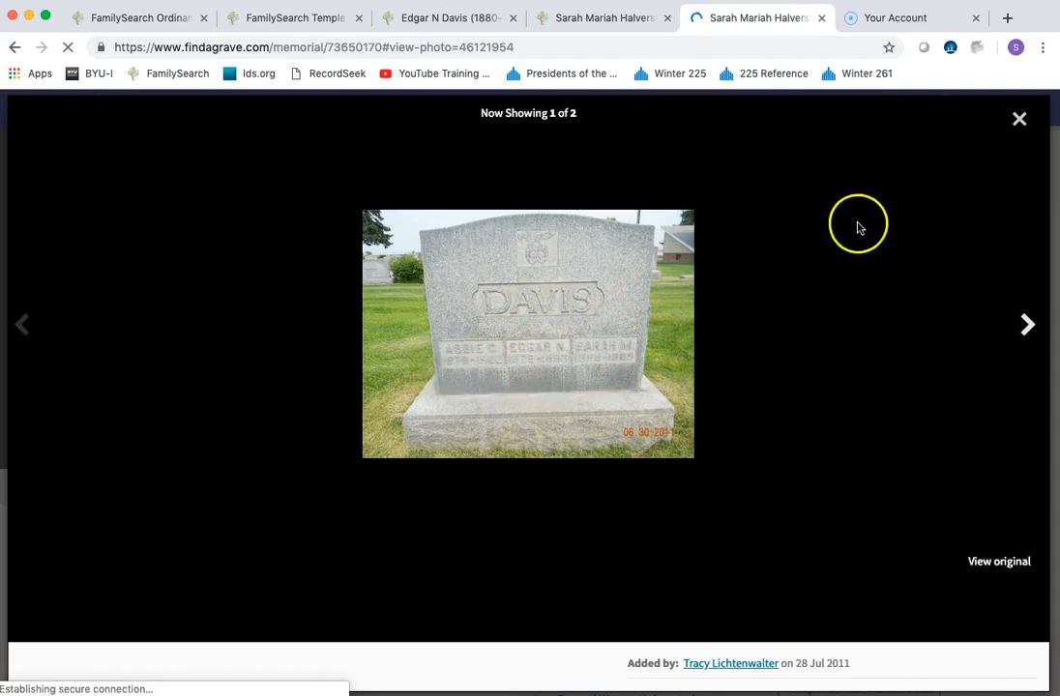
{"action": "left_click", "coordinate": [1020, 119]}
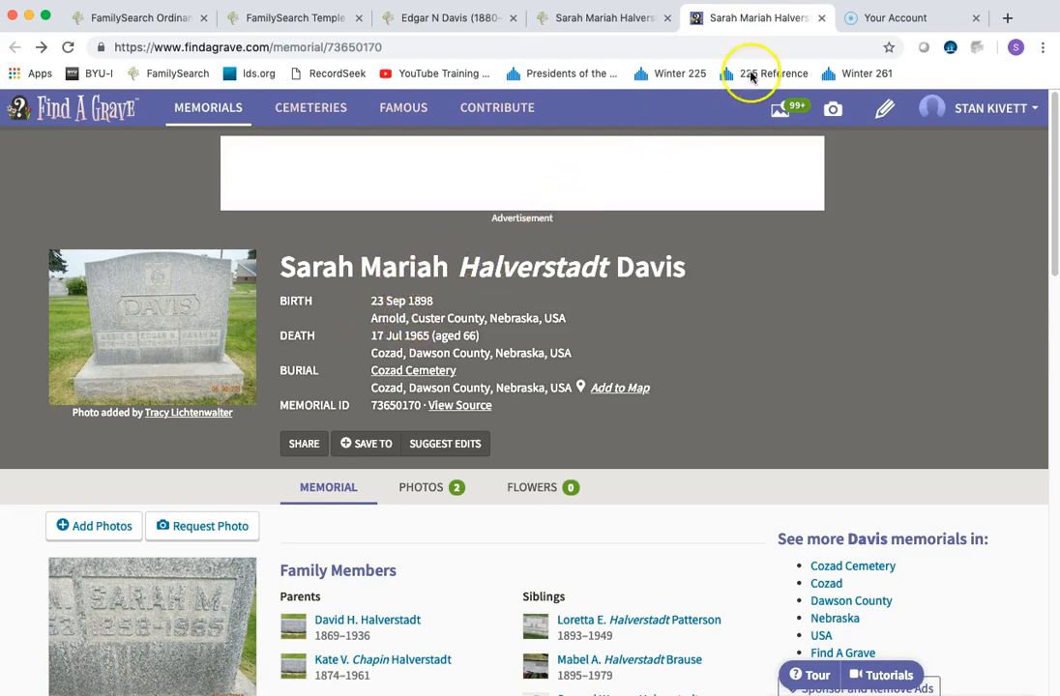
{"action": "left_click", "coordinate": [822, 19]}
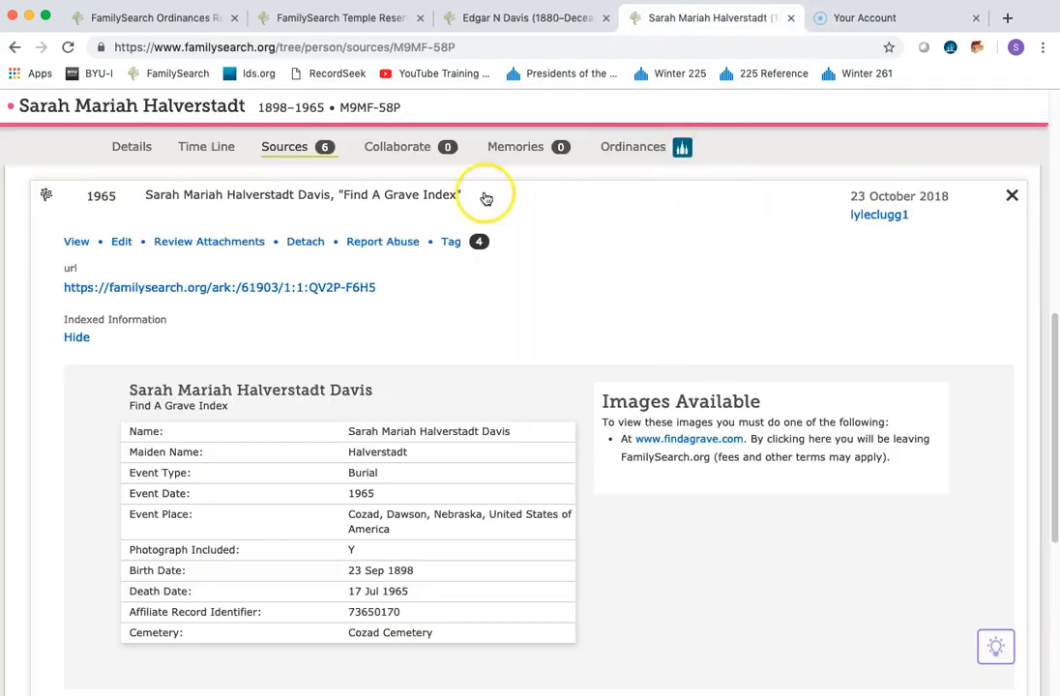
Attach the hinted 10 Feb 1924 Nebraska marriage record to the second wife, giving verification of birth and marriage information as the reason
{"action": "left_click", "coordinate": [114, 151]}
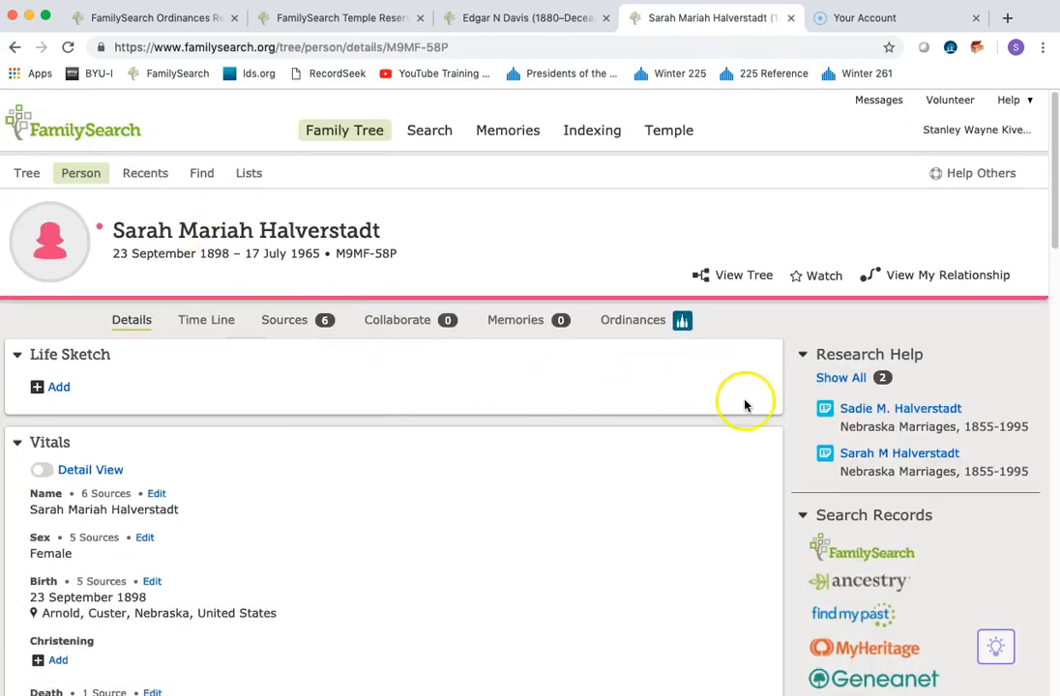
{"action": "left_click", "coordinate": [868, 410]}
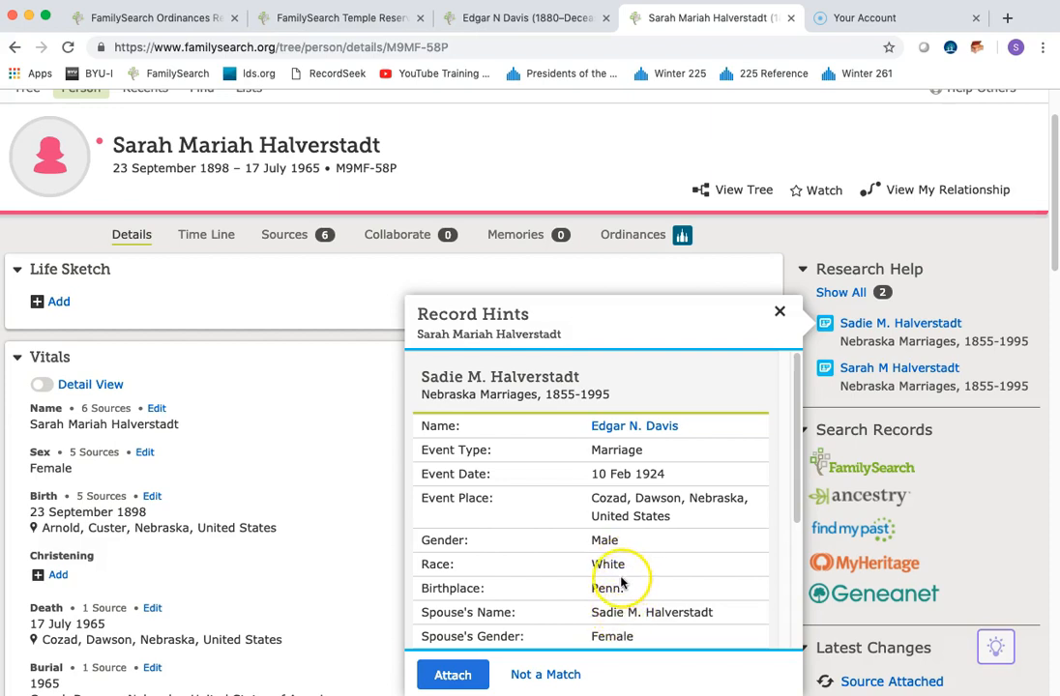
{"action": "left_click", "coordinate": [458, 677]}
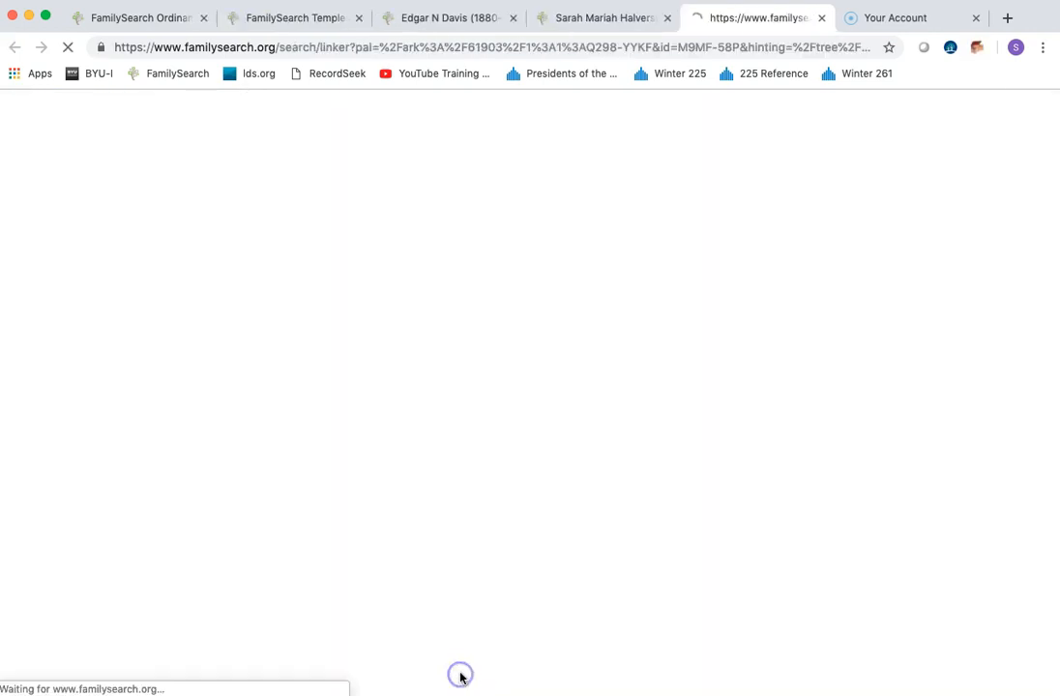
{"action": "scroll", "coordinate": [371, 512], "scroll_direction": "down", "scroll_amount": 3}
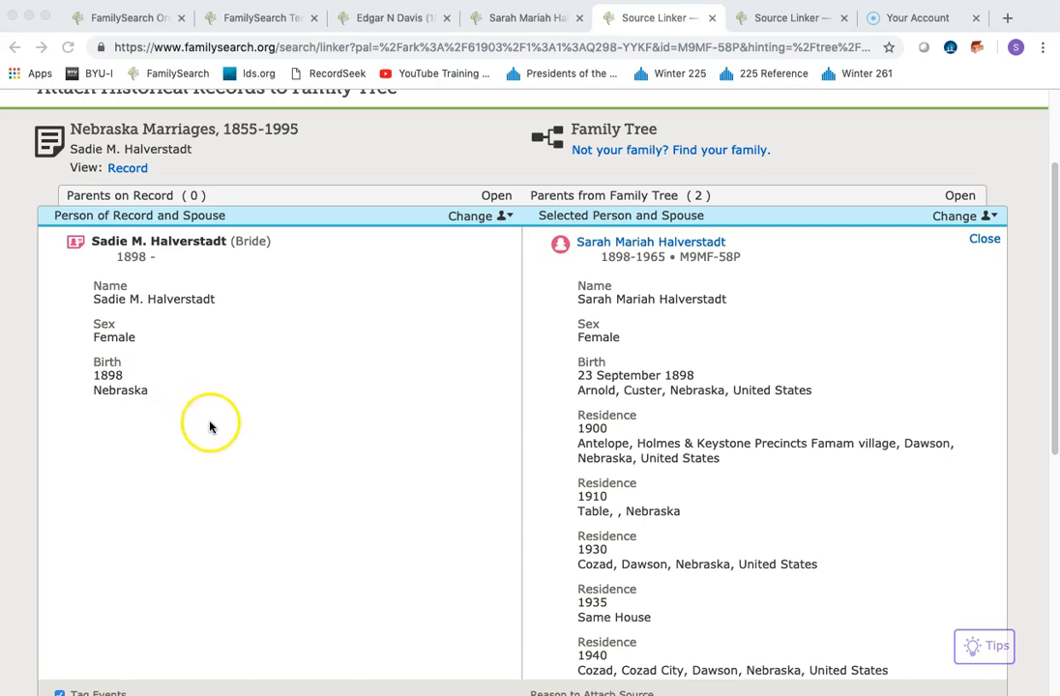
{"action": "scroll", "coordinate": [367, 474], "scroll_direction": "down", "scroll_amount": 5}
{"action": "left_click", "coordinate": [571, 499]}
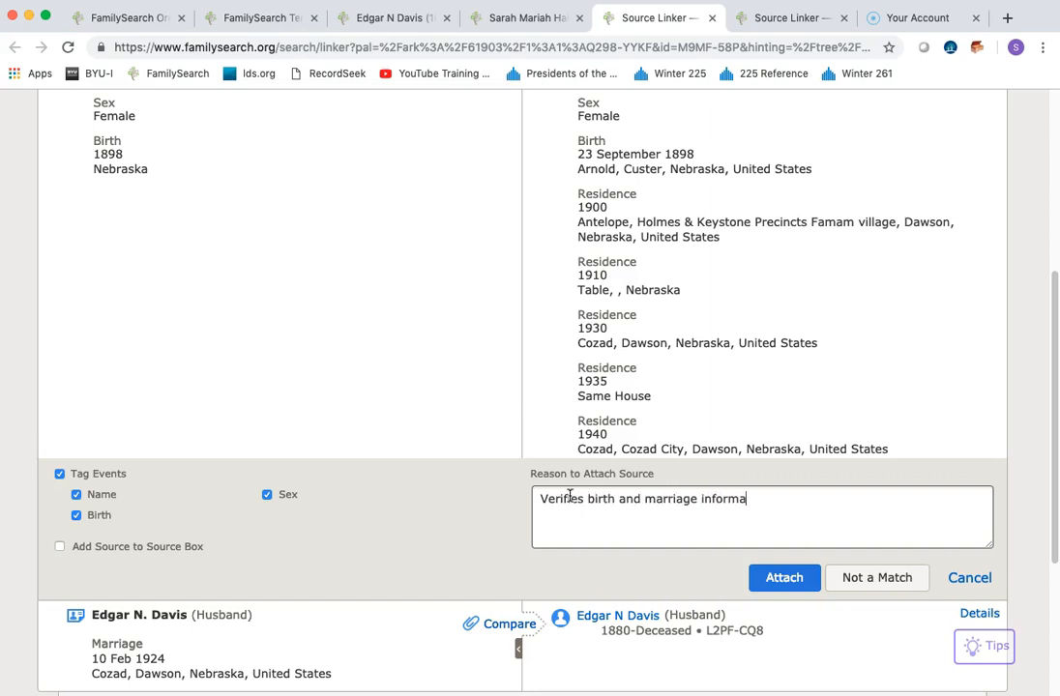
{"action": "left_click", "coordinate": [774, 578]}
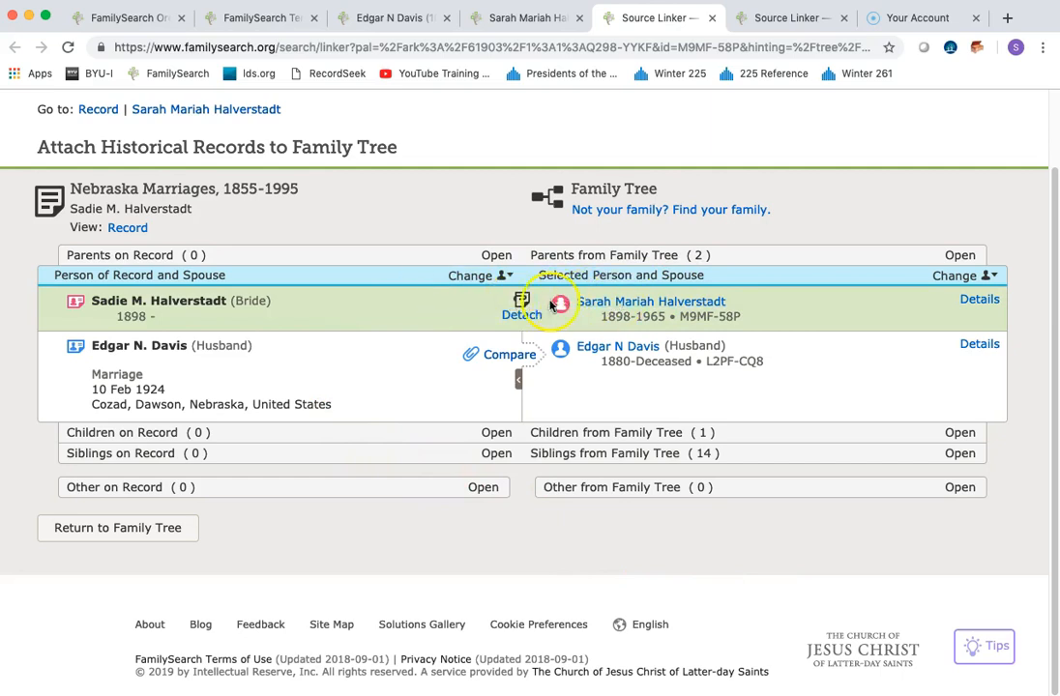
Attach the Nebraska marriage record to the husband as well, adding the 10 Feb 1924 marriage in Cozad, Dawson, Nebraska, United States
{"action": "left_click", "coordinate": [513, 356]}
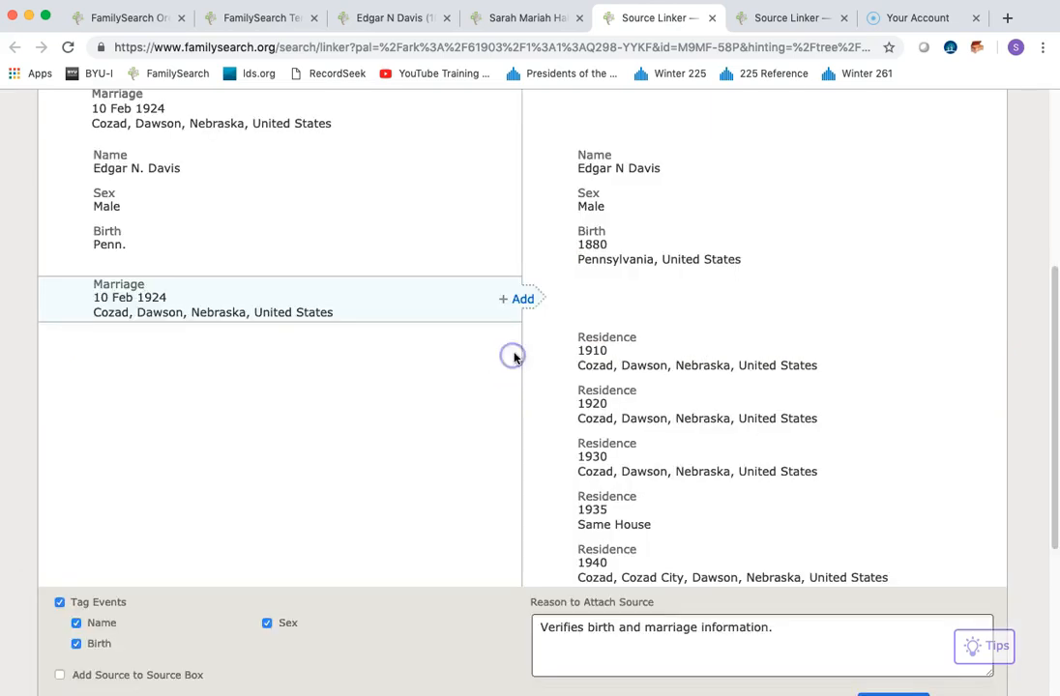
{"action": "scroll", "coordinate": [515, 351], "scroll_direction": "up", "scroll_amount": 2}
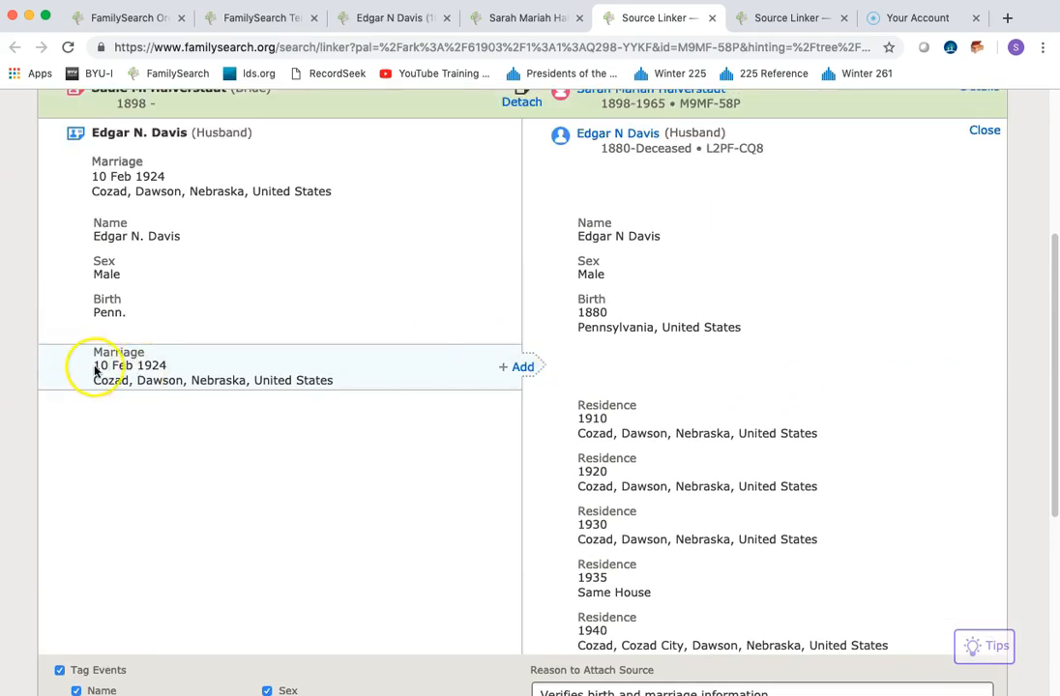
{"action": "left_click", "coordinate": [523, 368]}
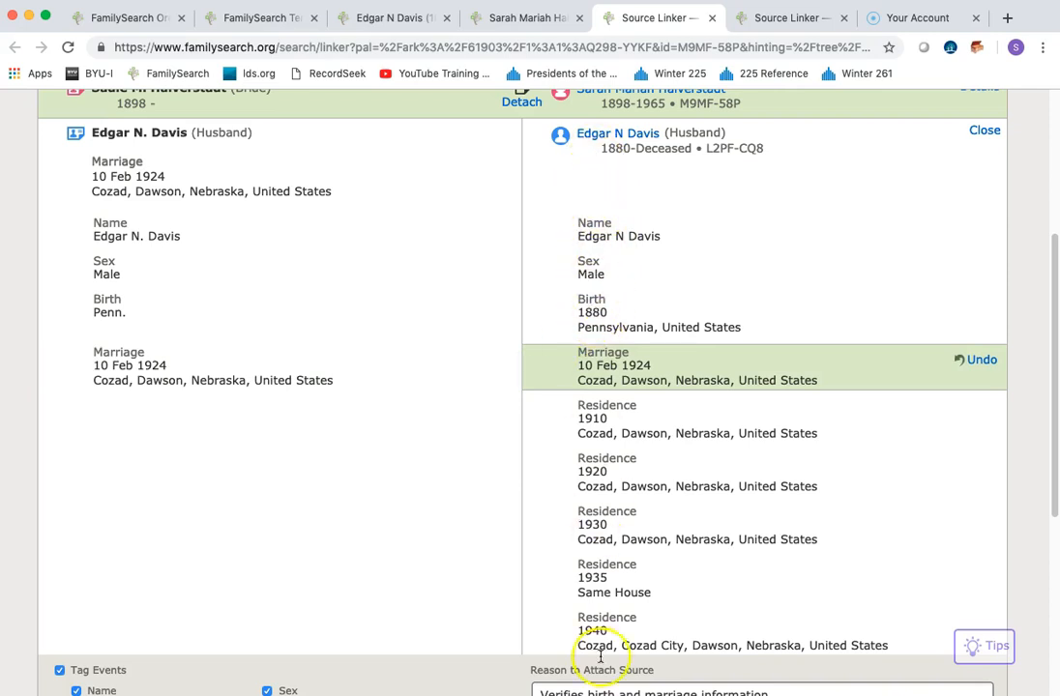
{"action": "scroll", "coordinate": [595, 651], "scroll_direction": "down", "scroll_amount": 2}
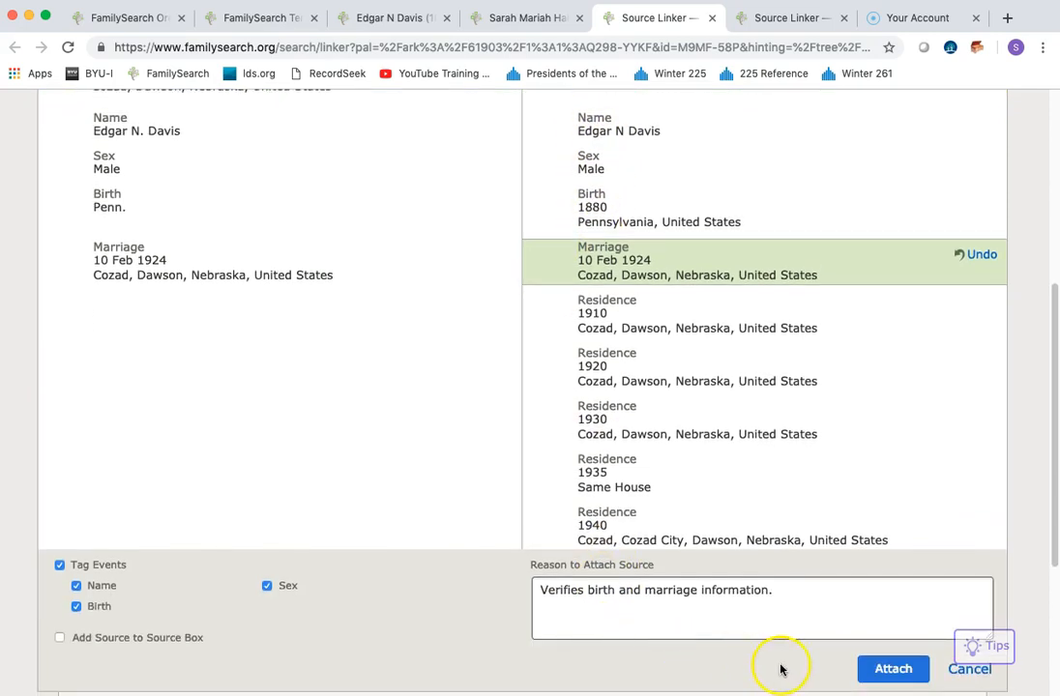
{"action": "left_click", "coordinate": [892, 668]}
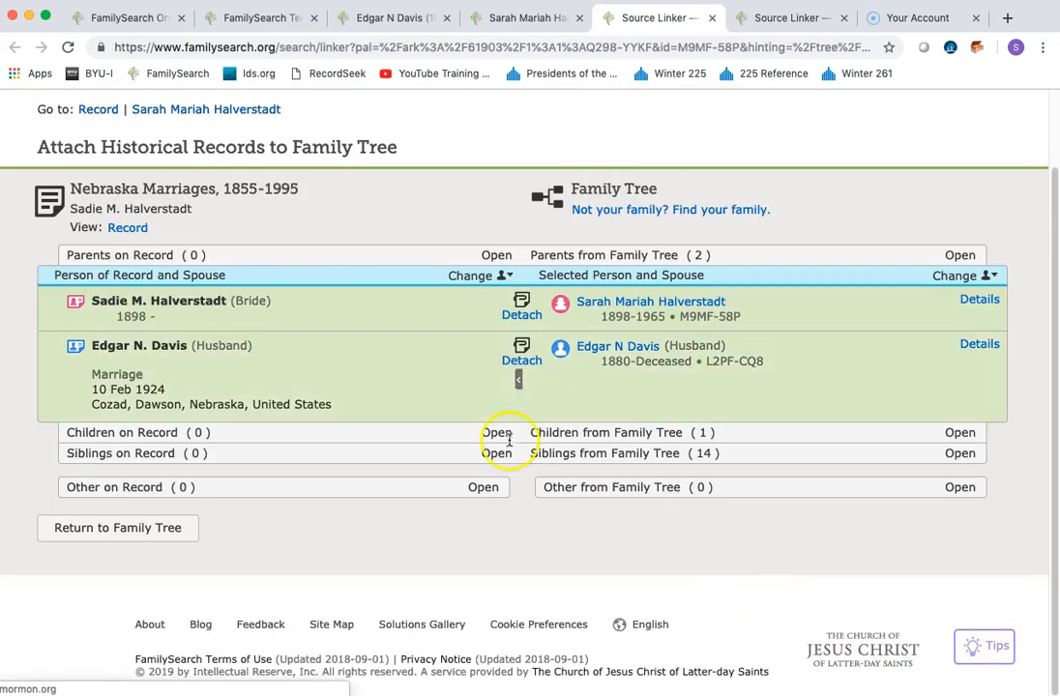
Return to the second wife's person page and open the husband's person page from her family members
{"action": "left_click", "coordinate": [174, 112]}
{"action": "scroll", "coordinate": [347, 524], "scroll_direction": "down", "scroll_amount": 3}
{"action": "scroll", "coordinate": [347, 524], "scroll_direction": "down", "scroll_amount": 5}
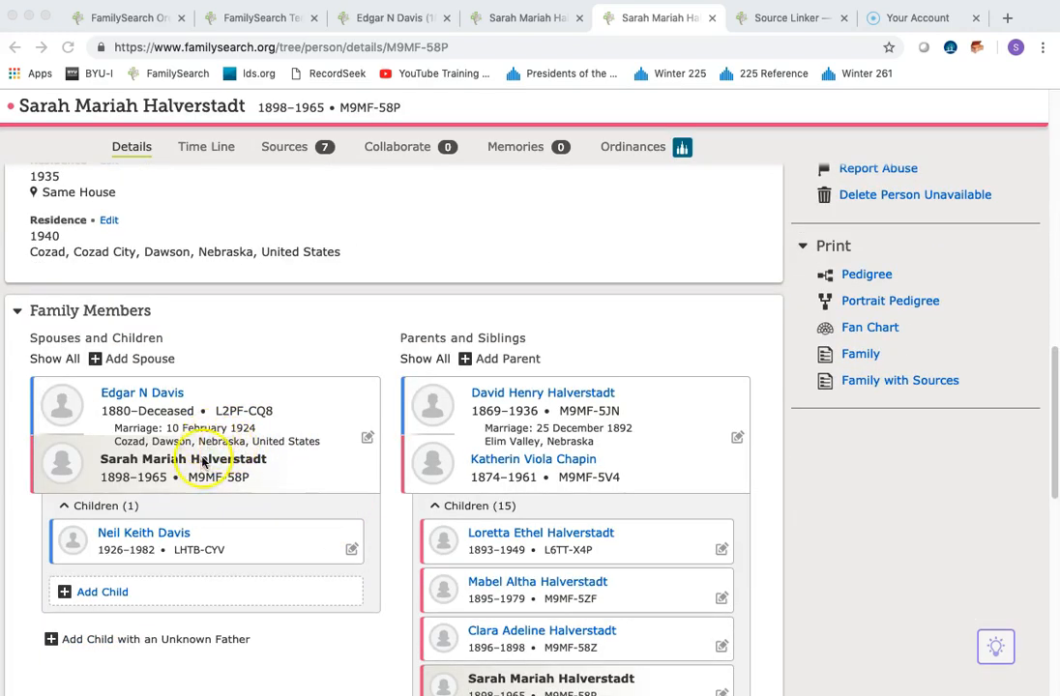
{"action": "left_click", "coordinate": [167, 396]}
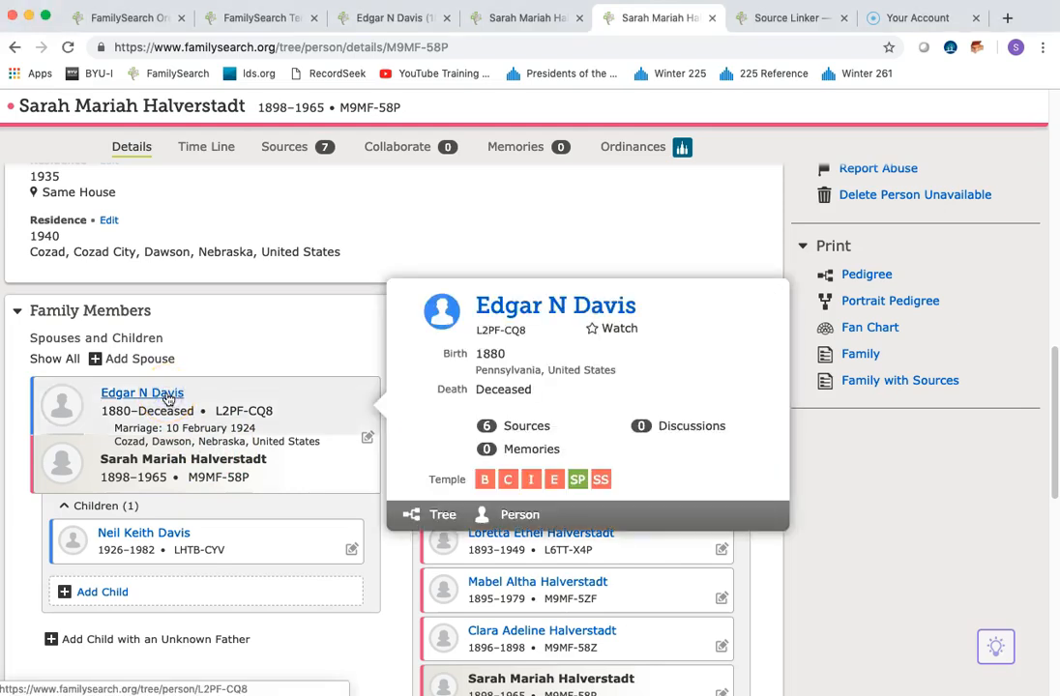
{"action": "left_click", "coordinate": [532, 514]}
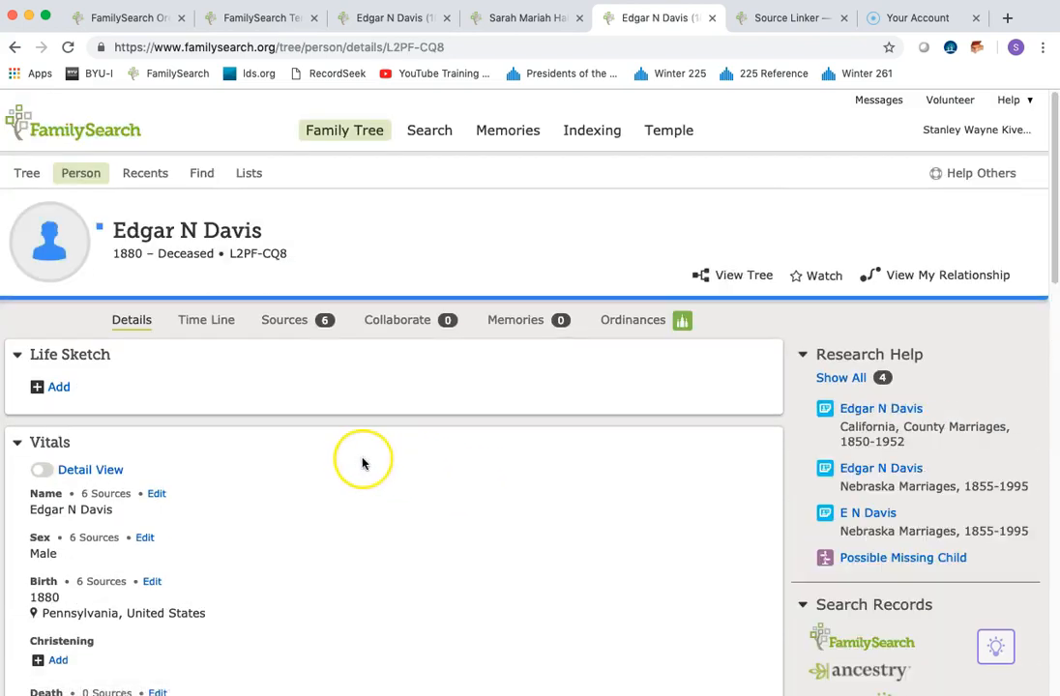
Review the husband's vitals, residences and family members, checking both marriages, the children and his parents
{"action": "scroll", "coordinate": [363, 463], "scroll_direction": "down", "scroll_amount": 3}
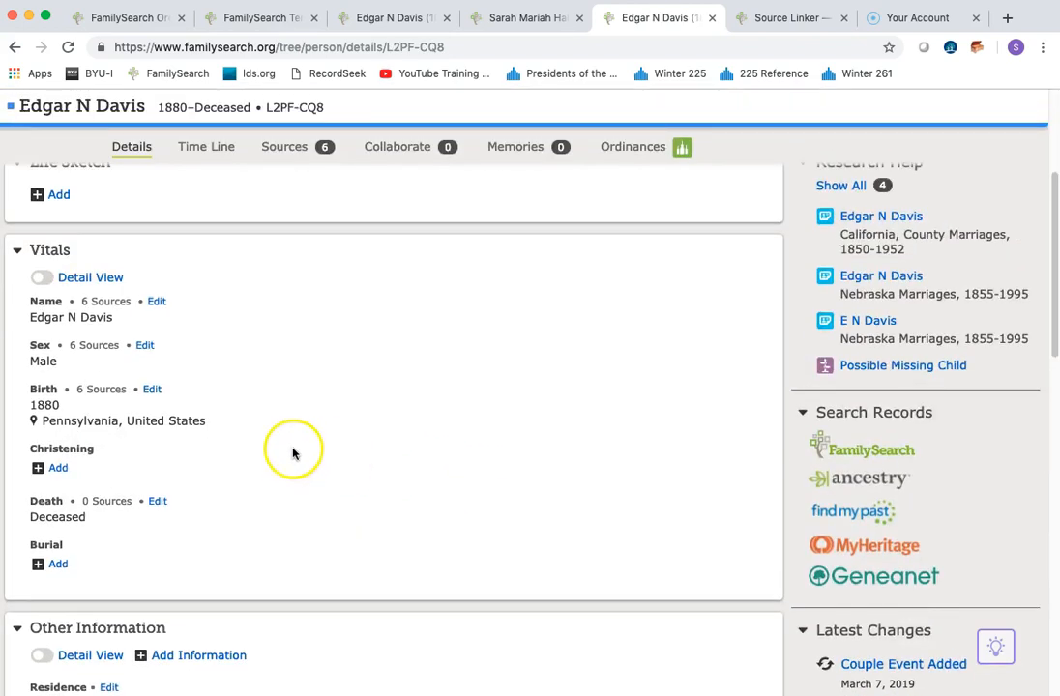
{"action": "scroll", "coordinate": [296, 455], "scroll_direction": "down", "scroll_amount": 3}
{"action": "scroll", "coordinate": [293, 460], "scroll_direction": "down", "scroll_amount": 6}
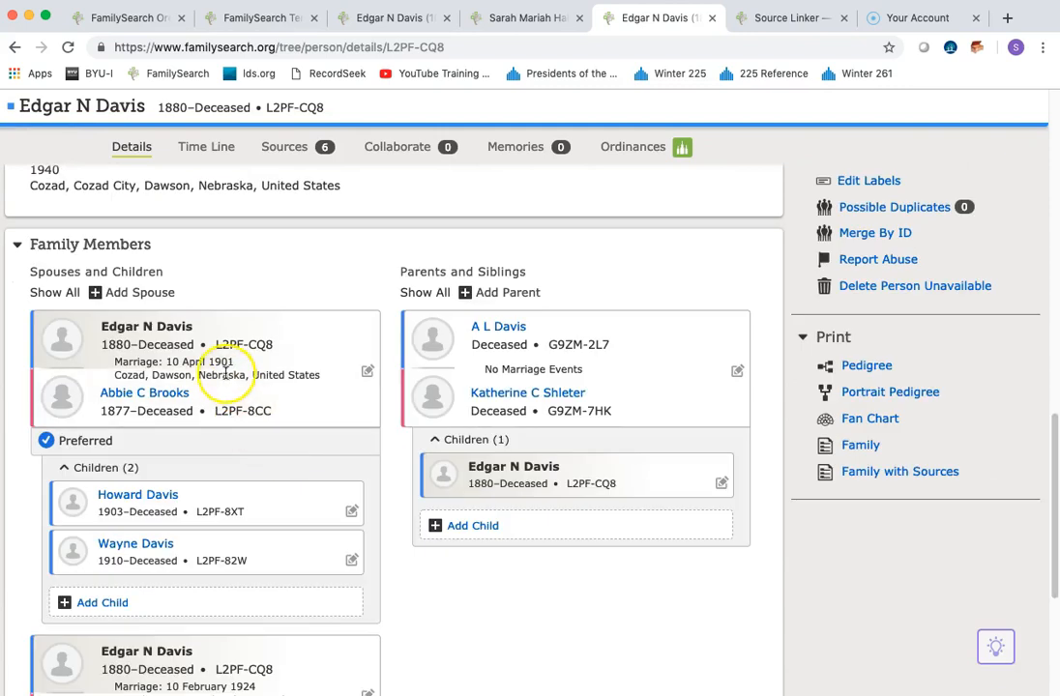
{"action": "scroll", "coordinate": [218, 504], "scroll_direction": "down", "scroll_amount": 3}
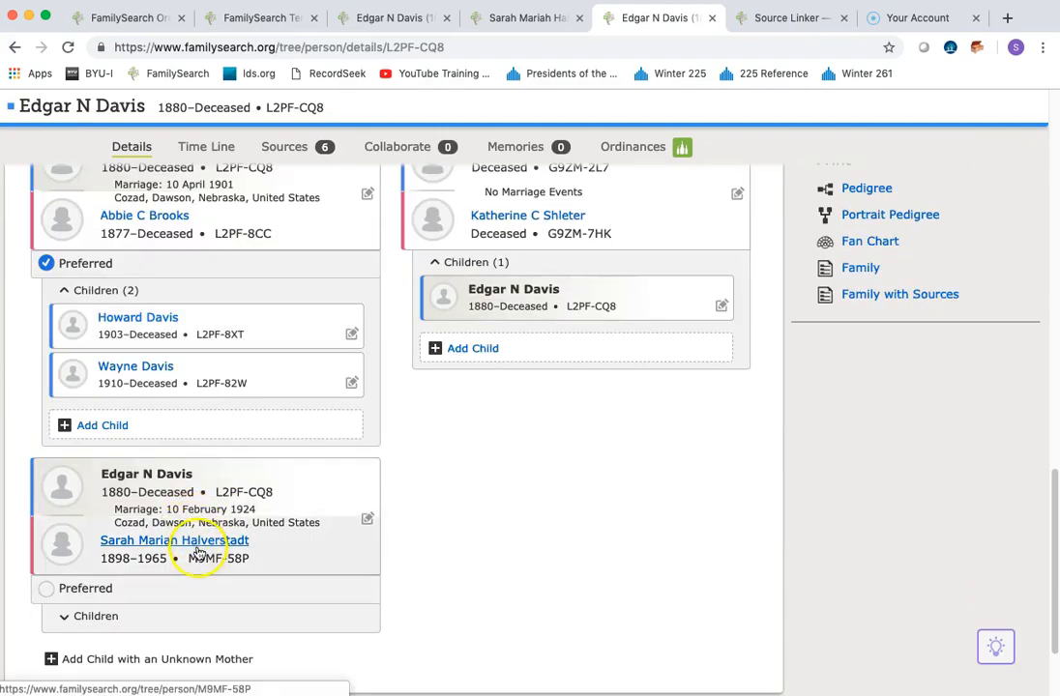
{"action": "left_click_drag", "start_coordinate": [198, 549], "coordinate": [241, 509]}
{"action": "scroll", "coordinate": [208, 619], "scroll_direction": "up", "scroll_amount": 2}
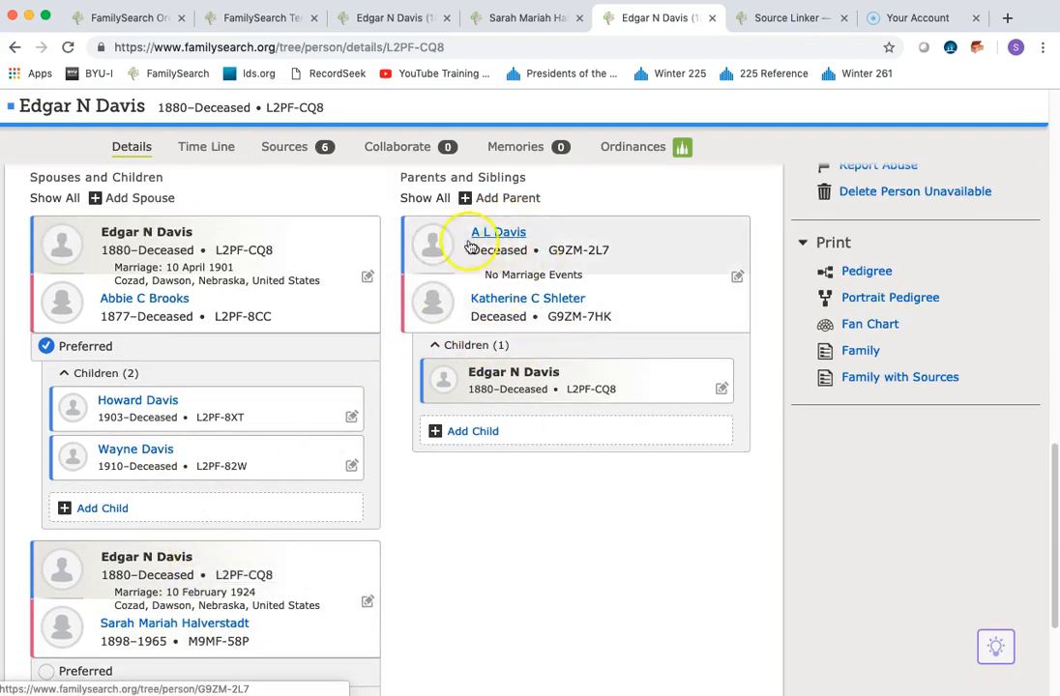
{"action": "scroll", "coordinate": [465, 310], "scroll_direction": "up", "scroll_amount": 5}
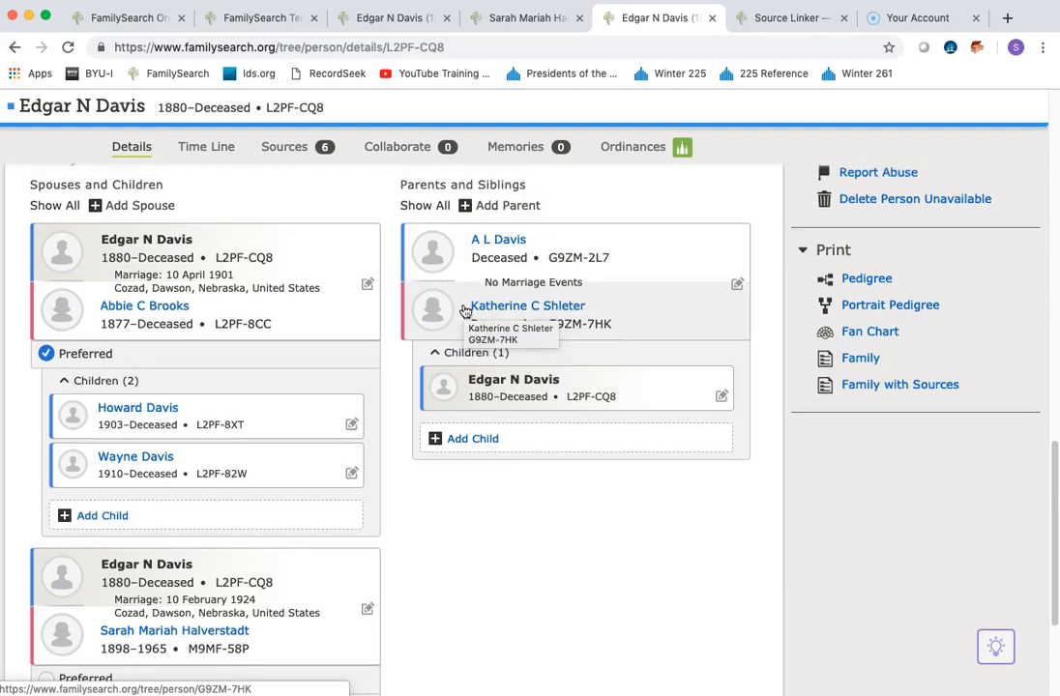
{"action": "scroll", "coordinate": [466, 310], "scroll_direction": "up", "scroll_amount": 5}
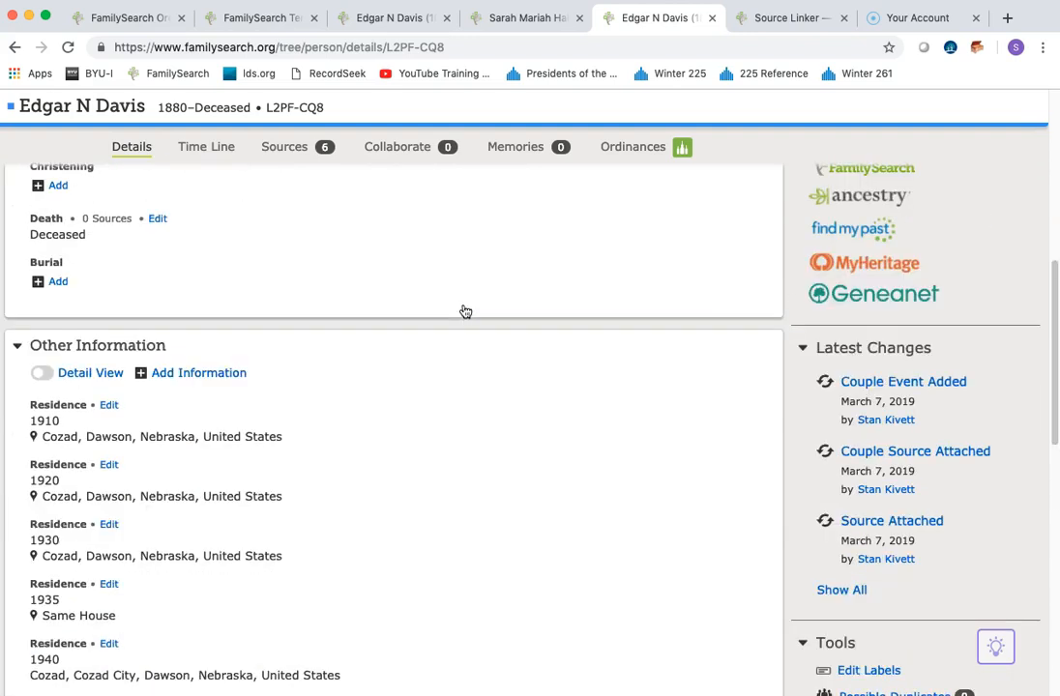
{"action": "scroll", "coordinate": [464, 310], "scroll_direction": "up", "scroll_amount": 1}
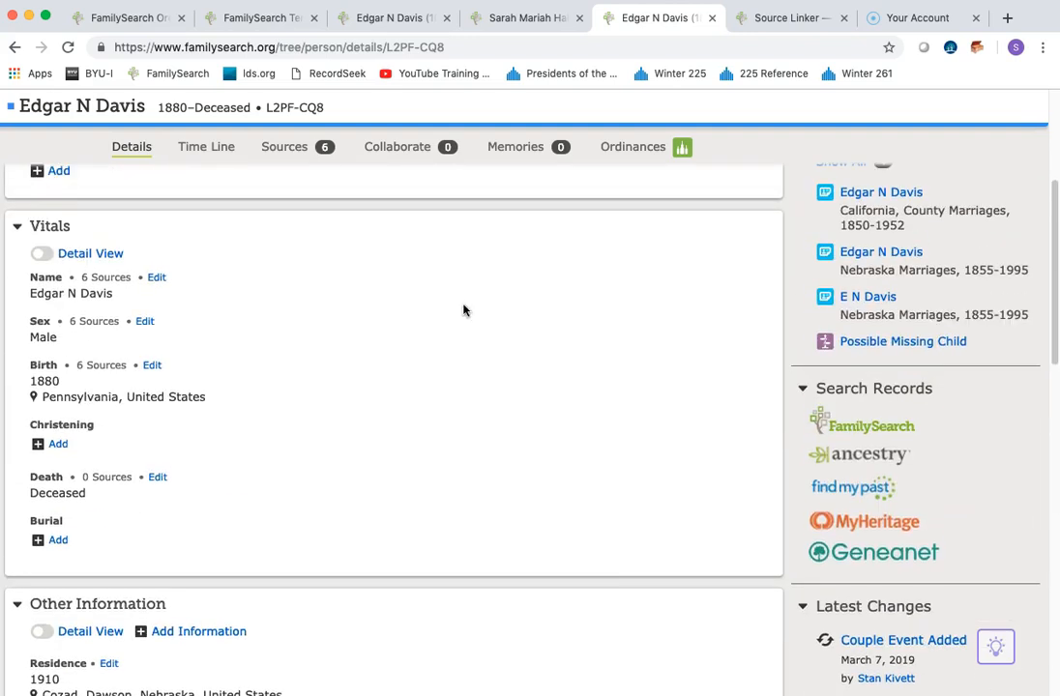
{"action": "left_click", "coordinate": [397, 265]}
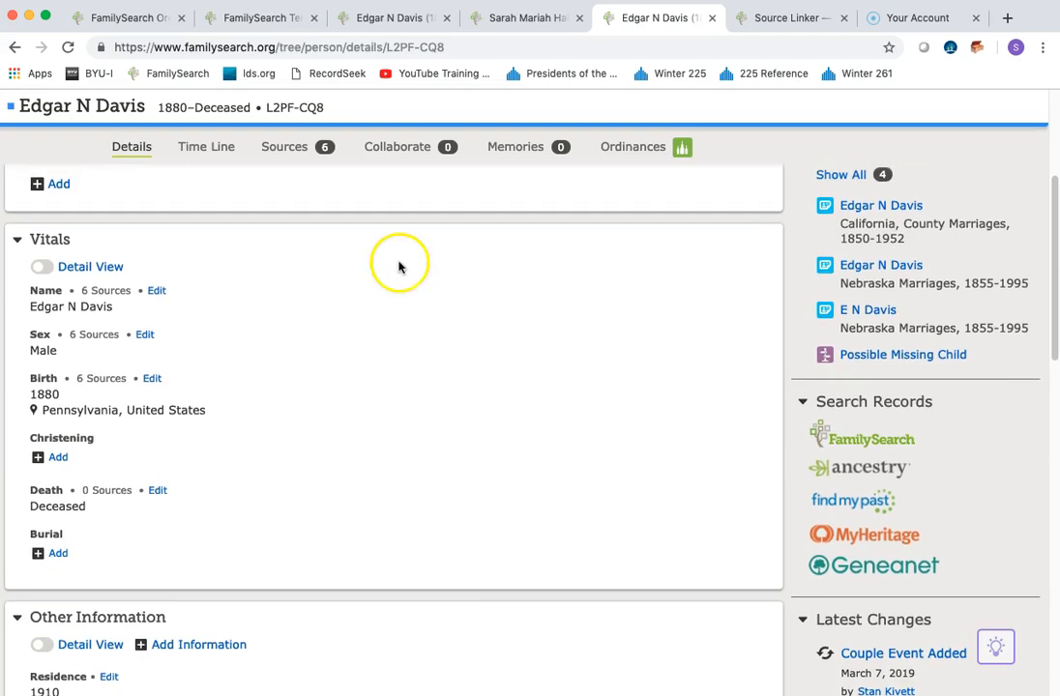
{"action": "left_click", "coordinate": [392, 303]}
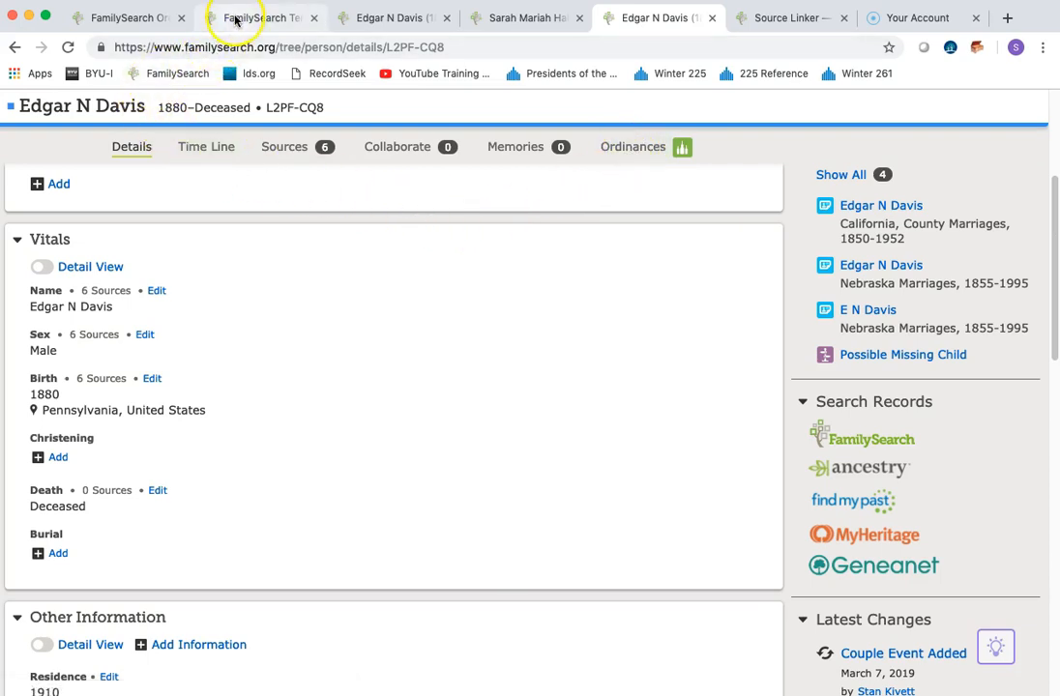
In the Ordinances Ready list, deselect everyone except the verified husband and take his Baptism and Confirmation to the temple
{"action": "left_click", "coordinate": [123, 21]}
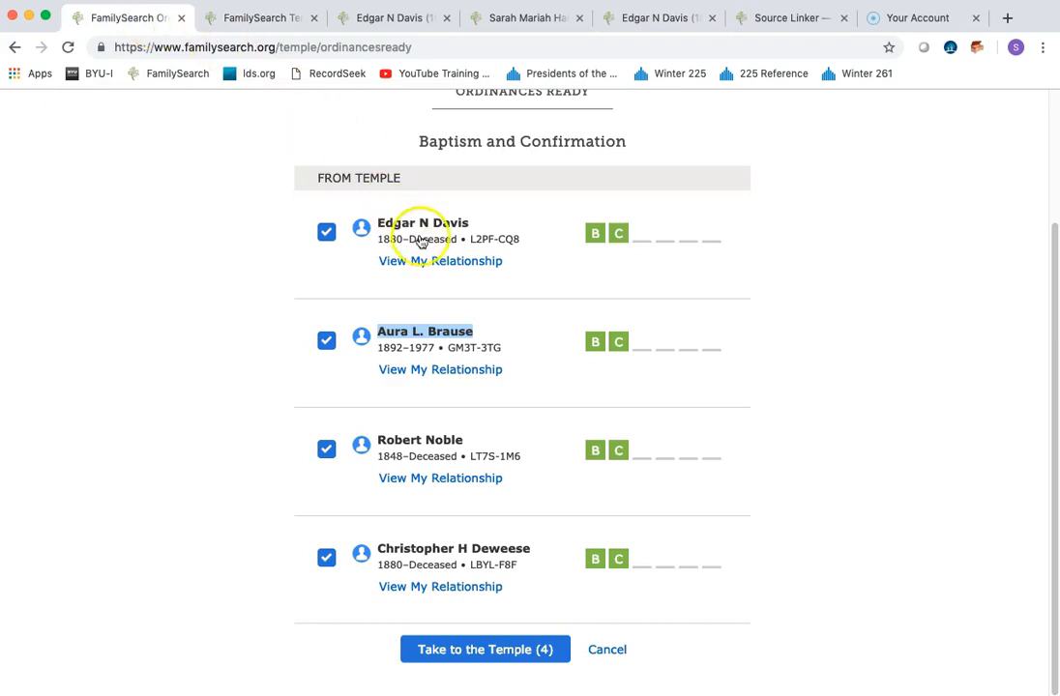
{"action": "left_click", "coordinate": [329, 346]}
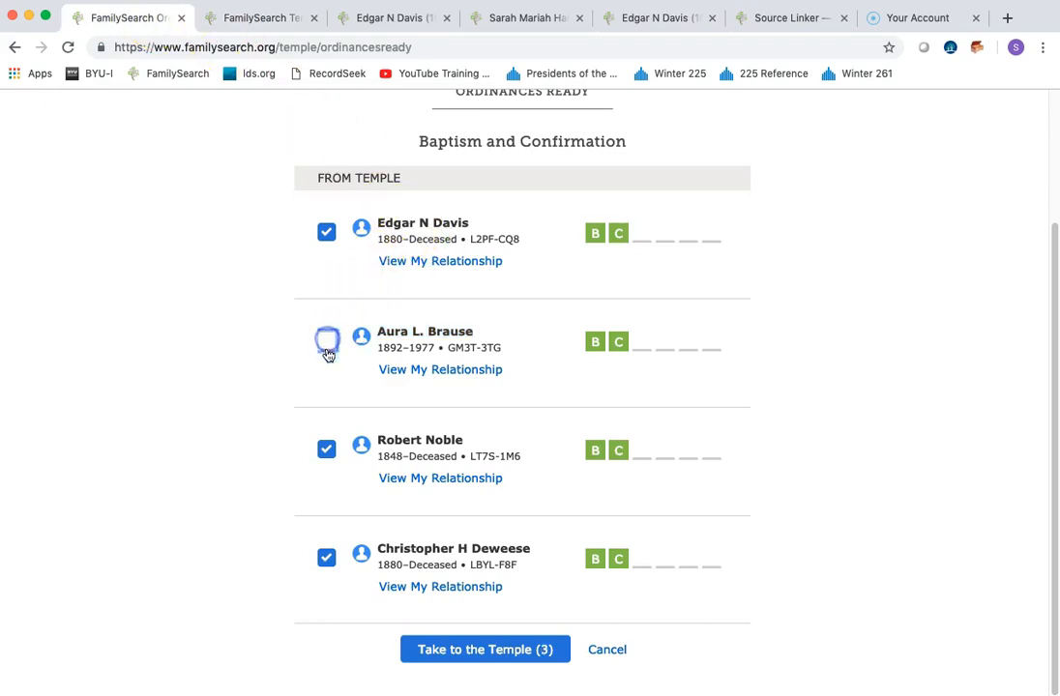
{"action": "left_click", "coordinate": [327, 450]}
{"action": "left_click", "coordinate": [326, 557]}
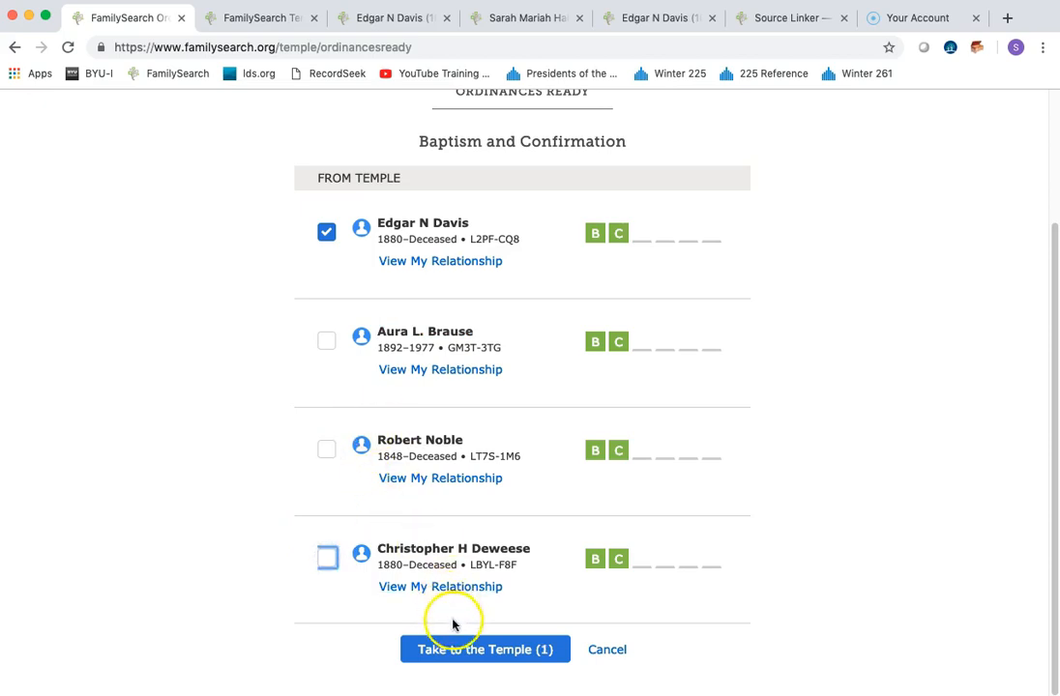
{"action": "left_click", "coordinate": [460, 650]}
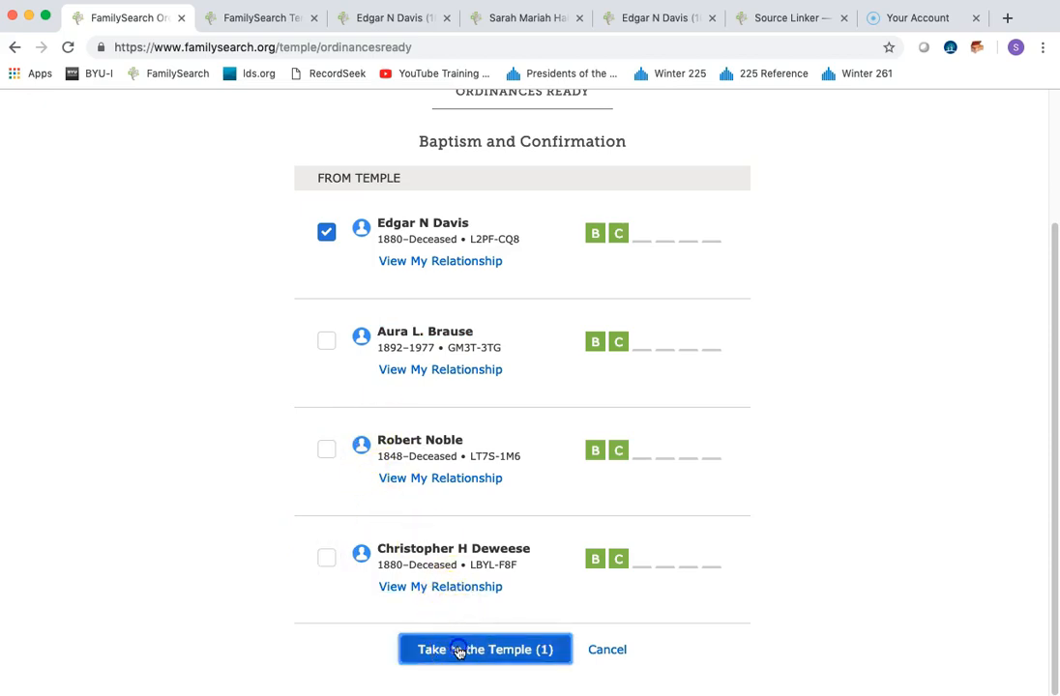